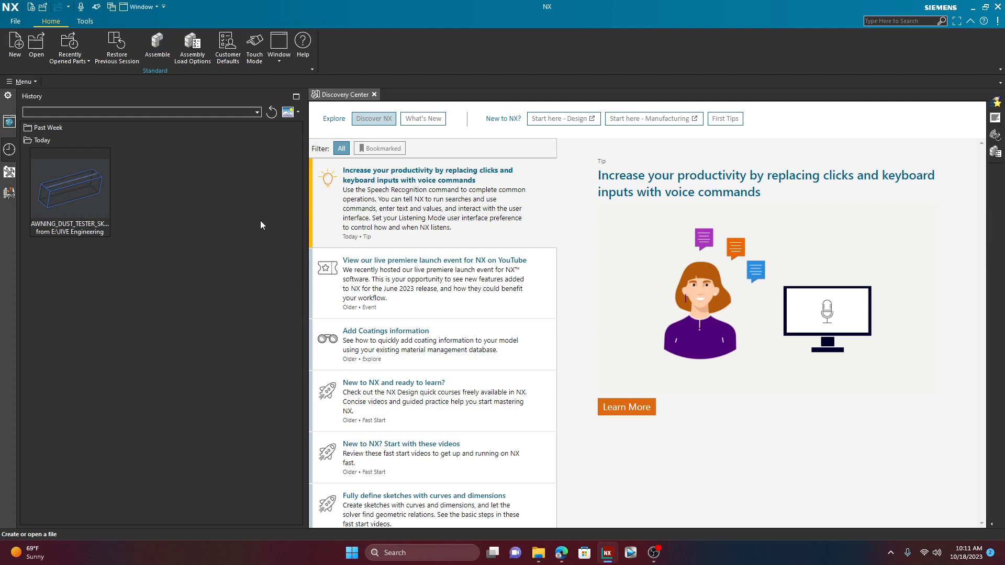
Start a new assembly and browse for parts to add in the Caster Assembly folder under Training Exercises, Class Exercises.
{"action": "left_click", "coordinate": [158, 49]}
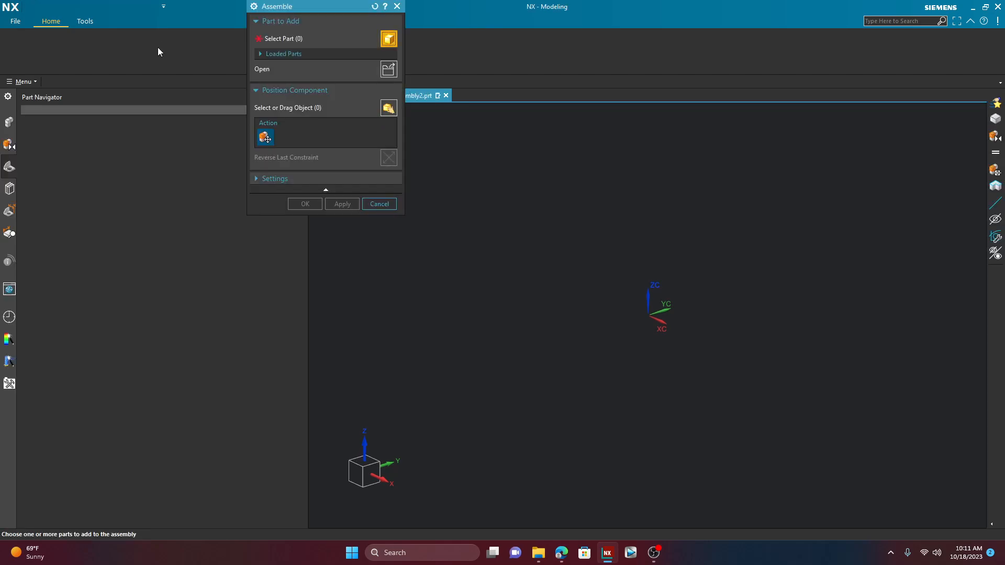
{"action": "left_click", "coordinate": [388, 73]}
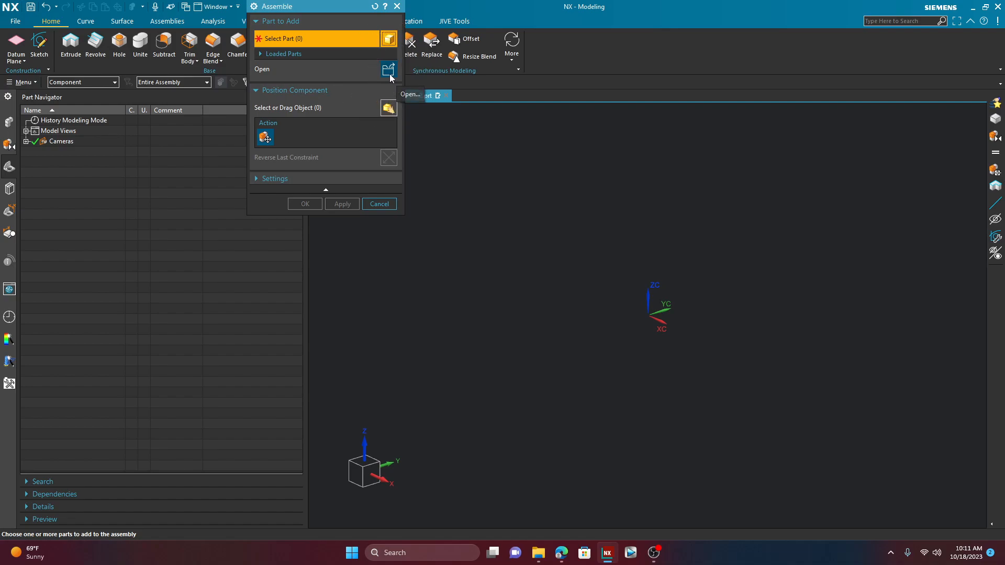
{"action": "scroll", "coordinate": [375, 216], "scroll_direction": "up", "scroll_amount": 3}
{"action": "left_click", "coordinate": [375, 242]}
{"action": "double_click", "coordinate": [502, 204]}
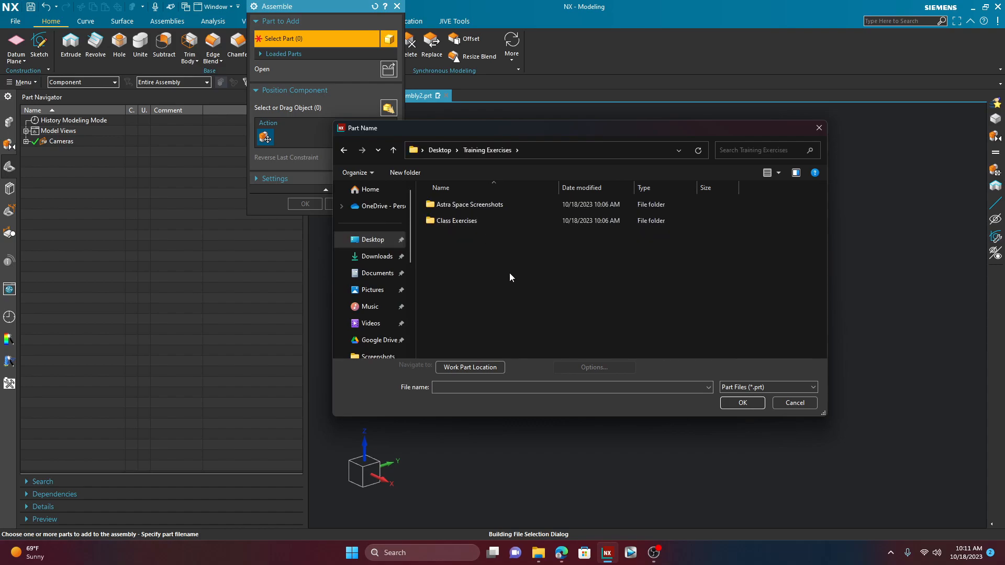
{"action": "double_click", "coordinate": [474, 220]}
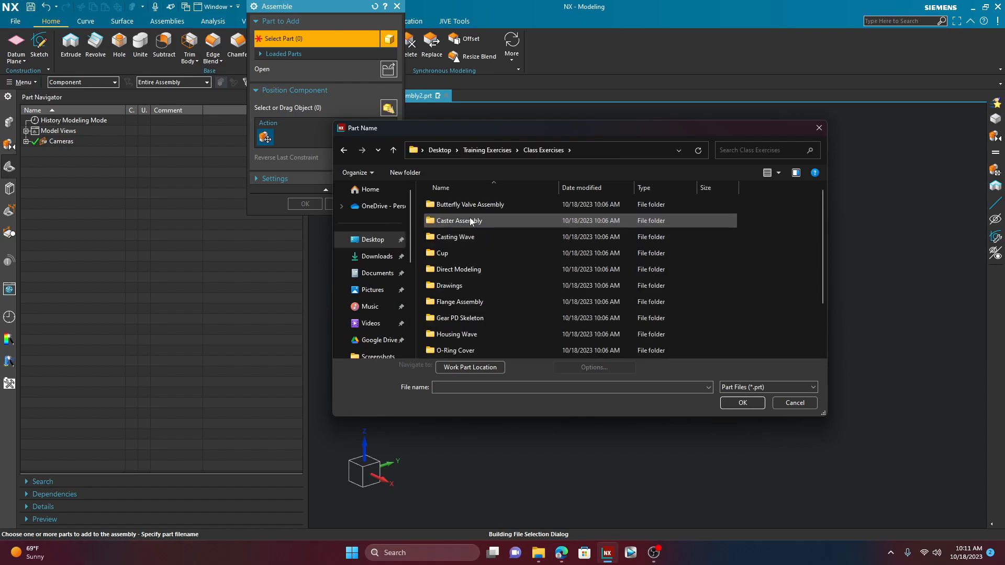
{"action": "double_click", "coordinate": [462, 222]}
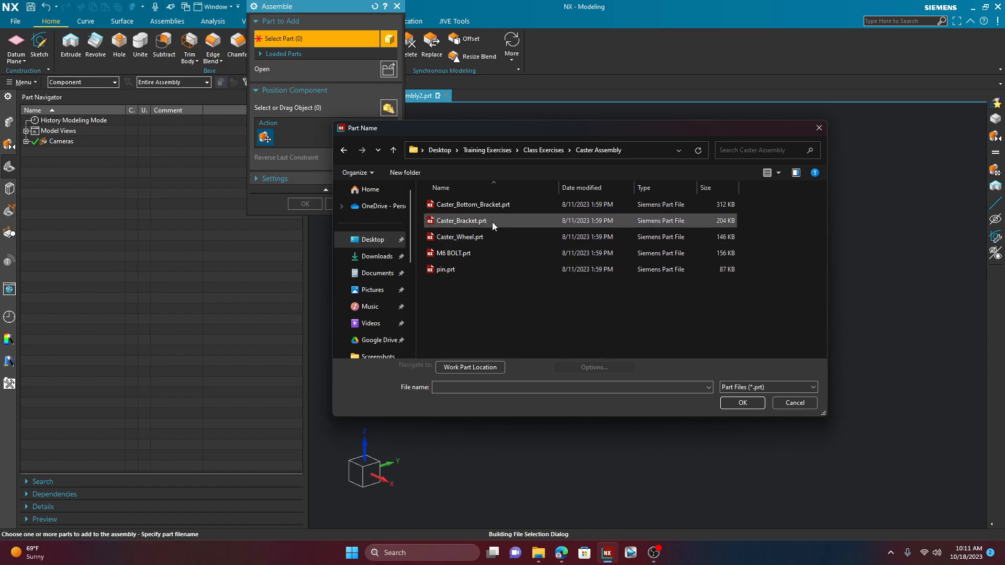
Add all five part files, from Caster_Bottom_Bracket.prt to pin.prt, to the assembly together.
{"action": "left_click", "coordinate": [489, 206]}
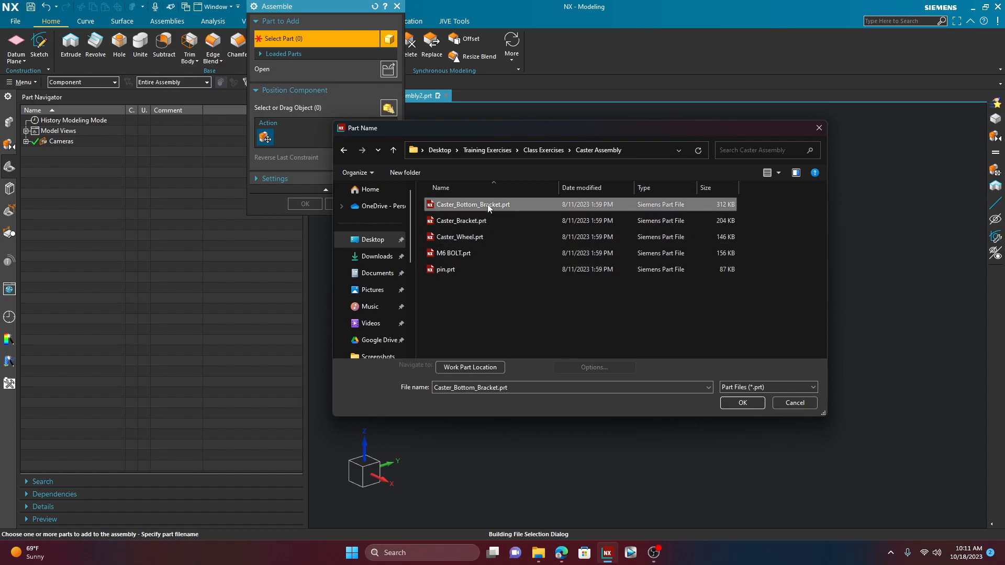
{"action": "left_click", "coordinate": [454, 270], "text": "shift"}
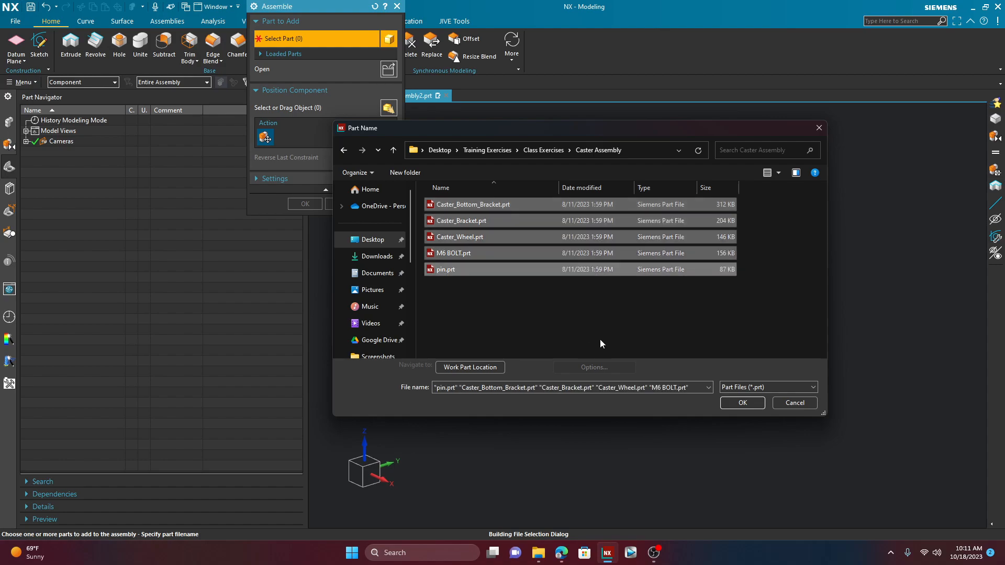
{"action": "left_click", "coordinate": [742, 403]}
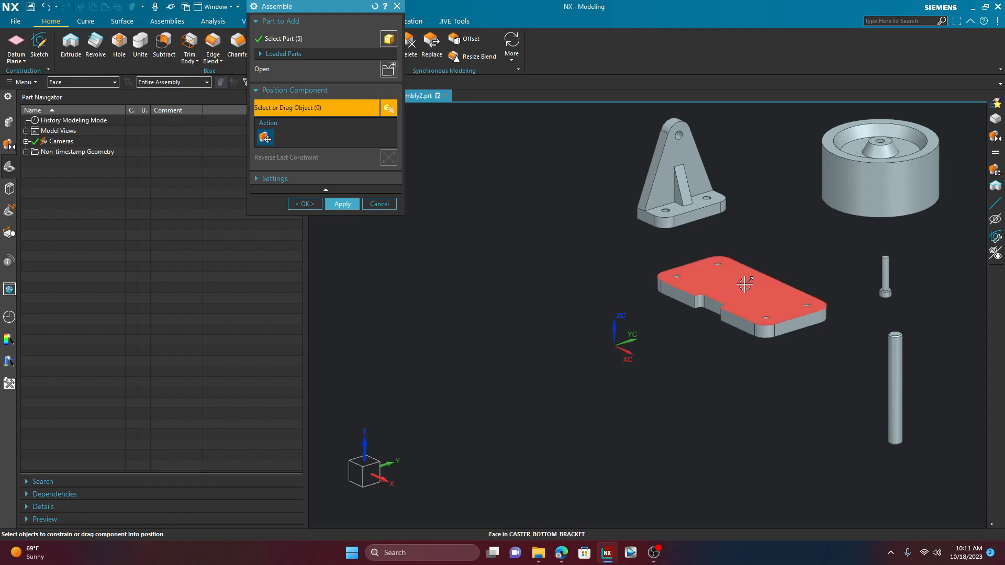
Move the Caster_Bottom_Bracket plate freehand so that it sits around the coordinate system origin.
{"action": "left_click_drag", "start_coordinate": [745, 284], "coordinate": [659, 311]}
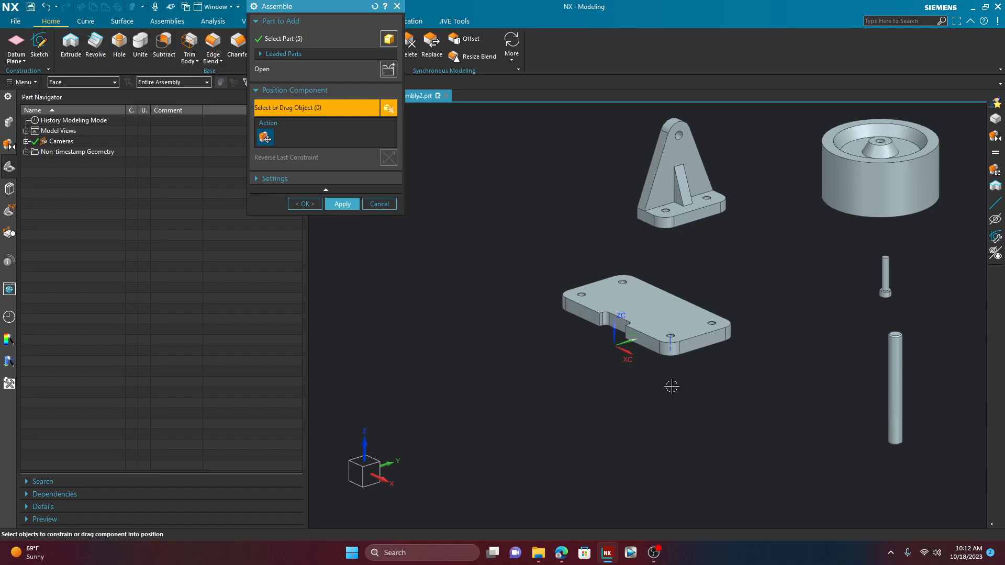
{"action": "left_click", "coordinate": [660, 312]}
{"action": "left_click_drag", "start_coordinate": [661, 312], "coordinate": [618, 361]}
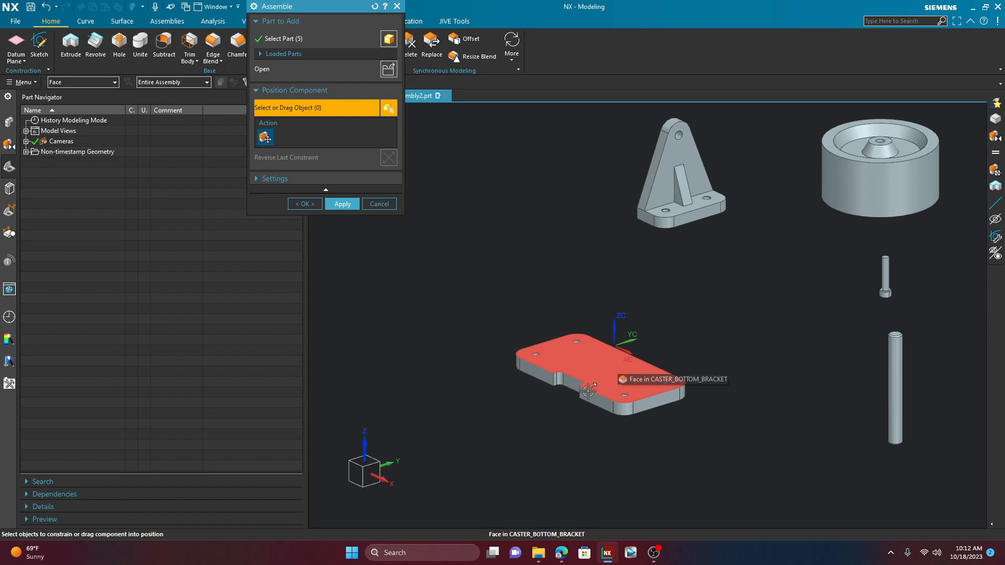
{"action": "left_click", "coordinate": [618, 361]}
{"action": "left_click_drag", "start_coordinate": [615, 345], "coordinate": [615, 351]}
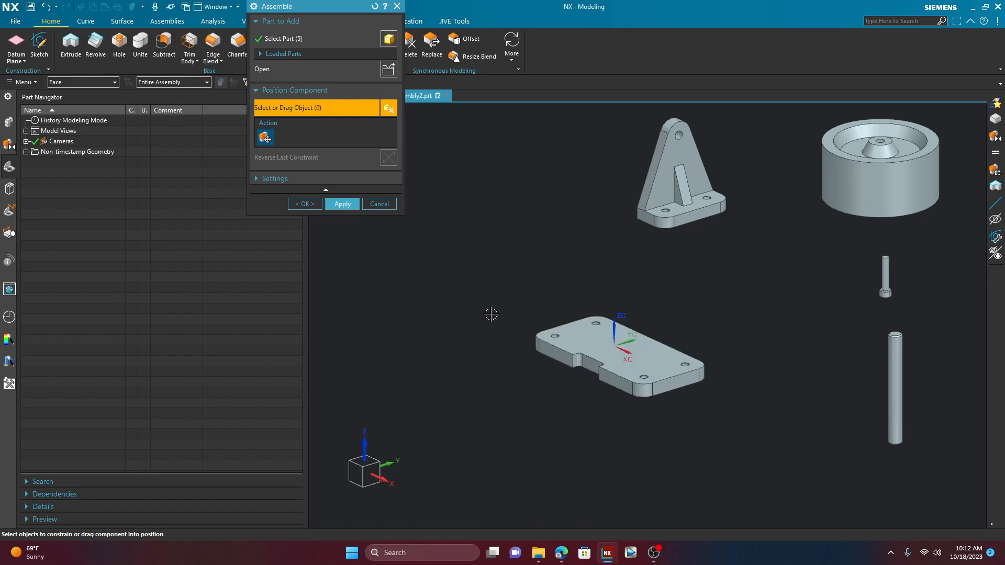
Fix the Caster_Bottom_Bracket plate in place with a Fix constraint on its upper face.
{"action": "left_click", "coordinate": [588, 333]}
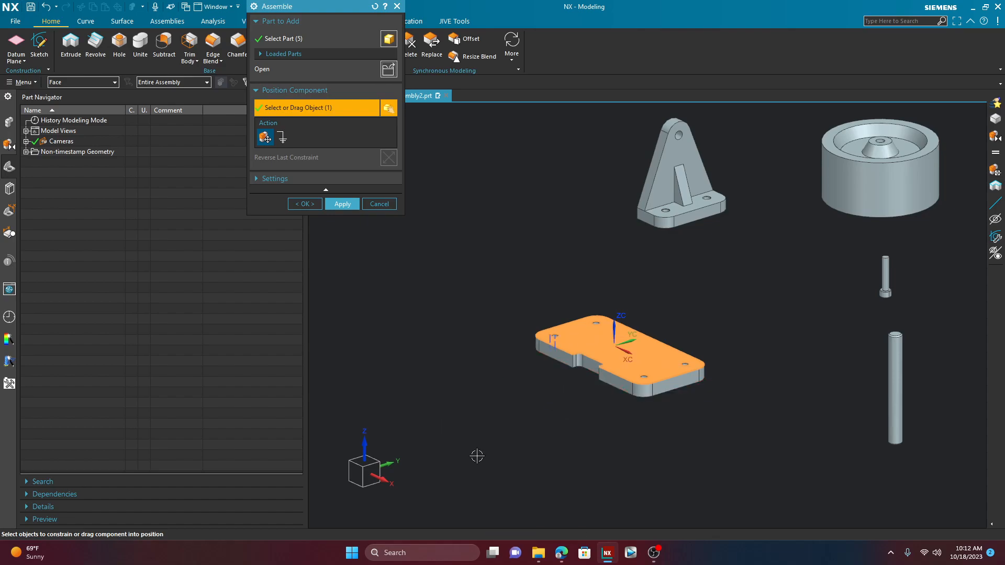
{"action": "left_click", "coordinate": [283, 138]}
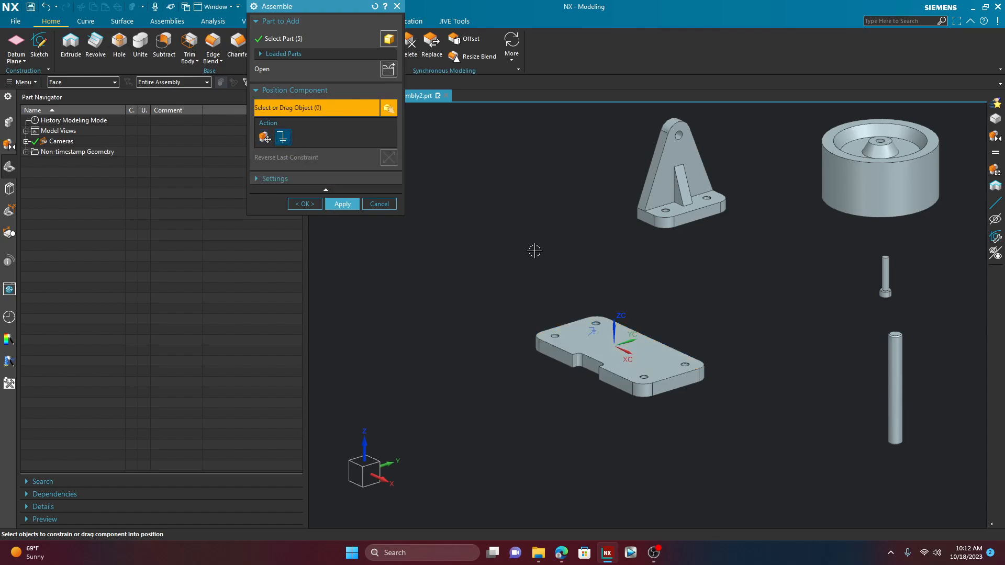
{"action": "mouse_move", "coordinate": [562, 249]}
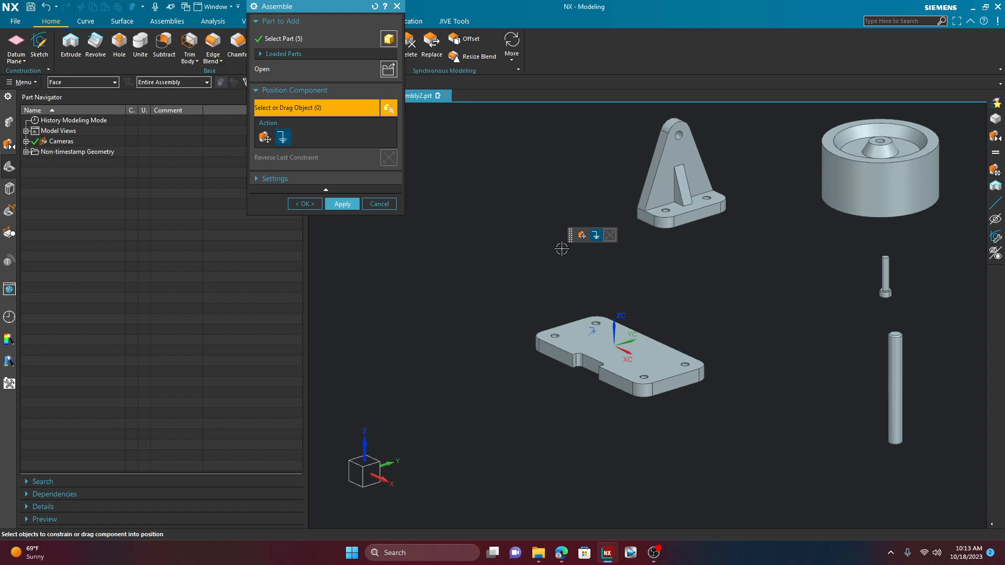
Constrain the underside of Caster_Bracket to touch the upper face of the Caster_Bottom_Bracket plate.
{"action": "middle_click_drag", "start_coordinate": [565, 262], "coordinate": [678, 231]}
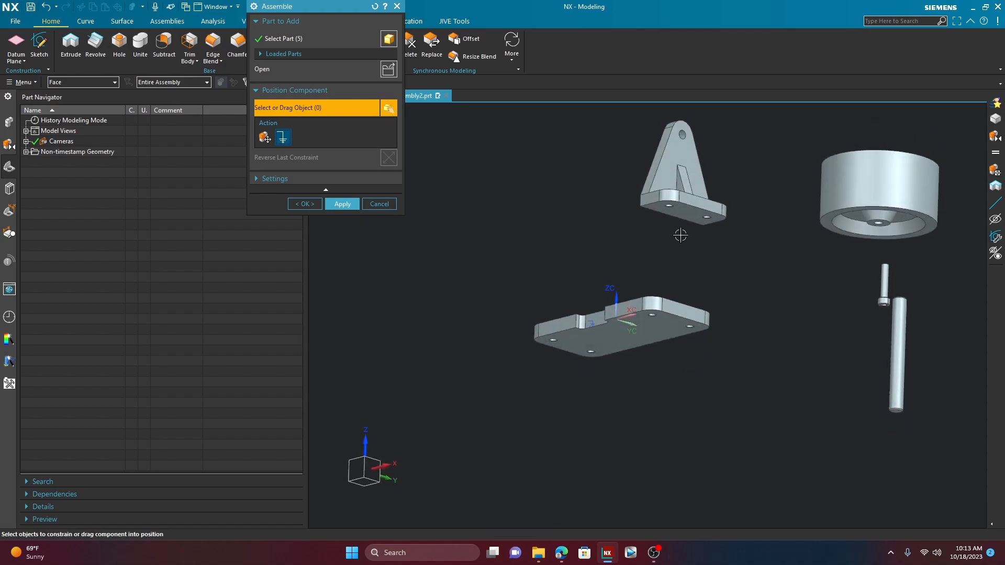
{"action": "left_click", "coordinate": [686, 210]}
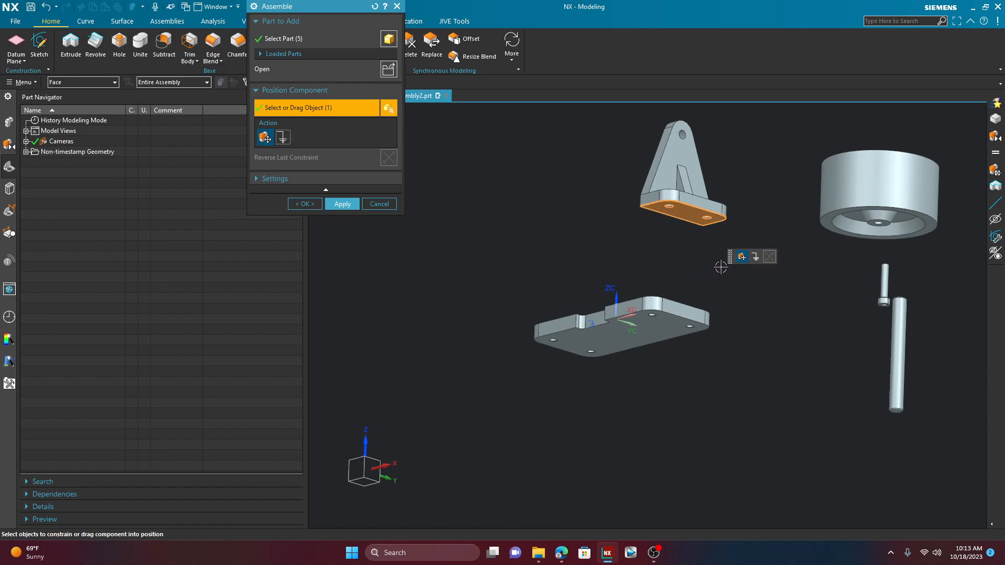
{"action": "middle_click_drag", "start_coordinate": [720, 287], "coordinate": [673, 359]}
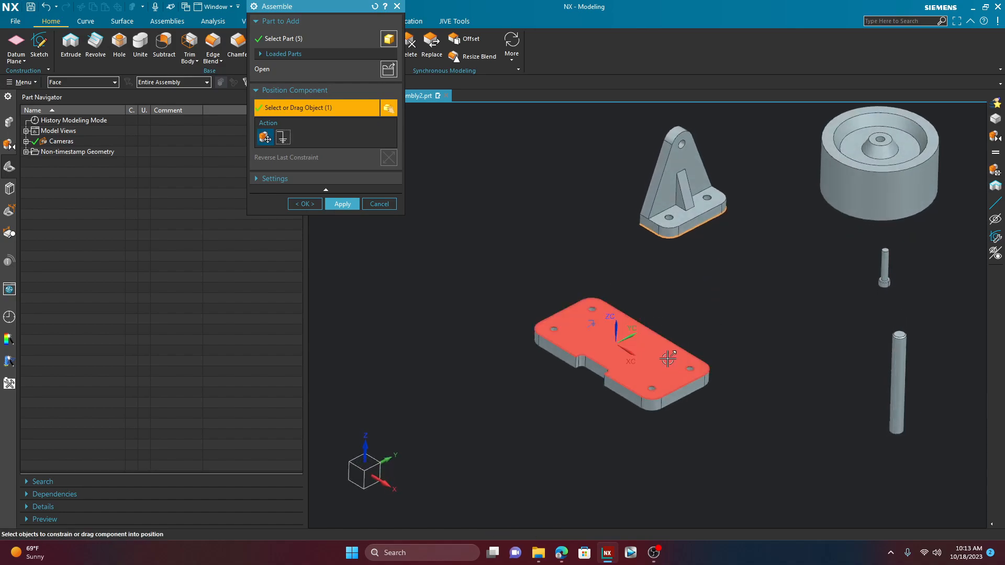
{"action": "left_click", "coordinate": [663, 363]}
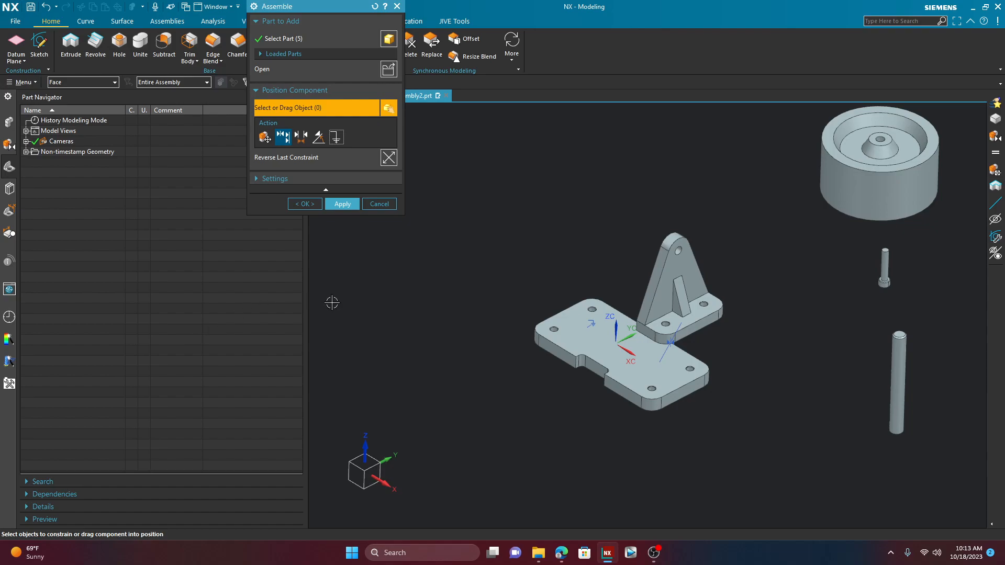
Align the axis of Caster_Bracket's nearest base hole with the matching corner hole in the bottom plate.
{"action": "scroll", "coordinate": [706, 354], "scroll_direction": "down", "scroll_amount": 1}
{"action": "scroll", "coordinate": [707, 354], "scroll_direction": "down", "scroll_amount": 3}
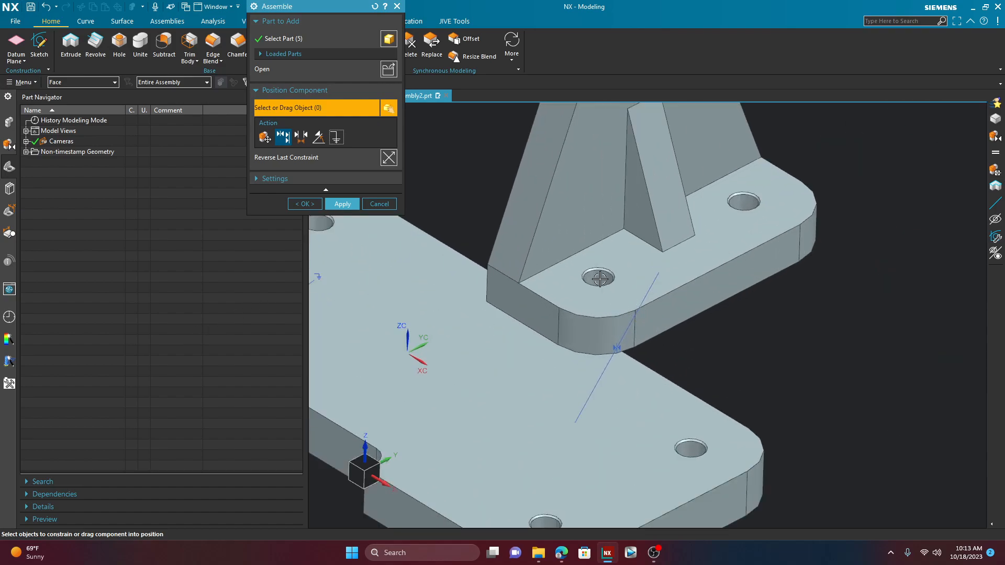
{"action": "scroll", "coordinate": [592, 279], "scroll_direction": "down", "scroll_amount": 3}
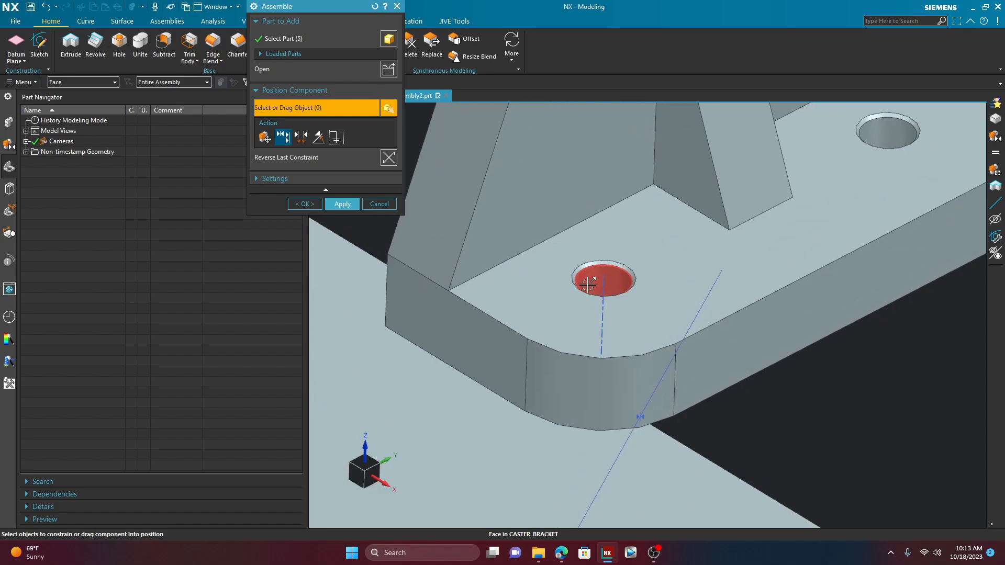
{"action": "left_click", "coordinate": [592, 283]}
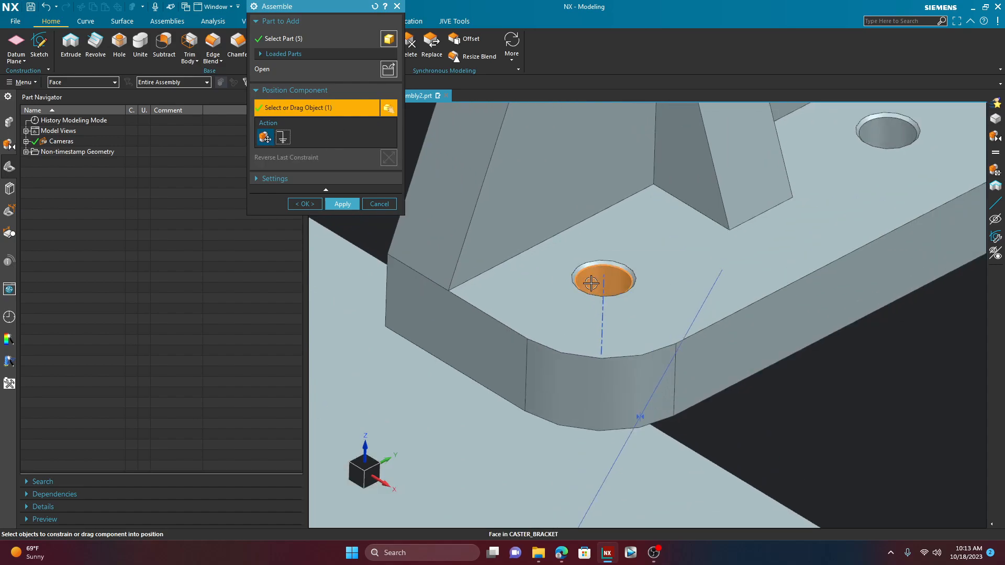
{"action": "scroll", "coordinate": [592, 278], "scroll_direction": "up", "scroll_amount": 6}
{"action": "scroll", "coordinate": [583, 340], "scroll_direction": "down", "scroll_amount": 6}
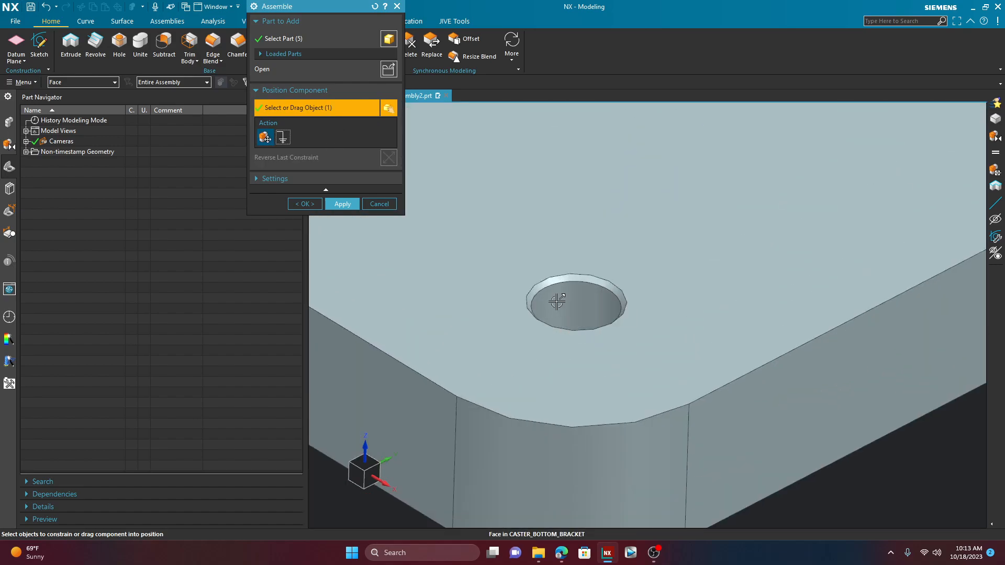
{"action": "left_click", "coordinate": [557, 306]}
{"action": "scroll", "coordinate": [557, 309], "scroll_direction": "up", "scroll_amount": 6}
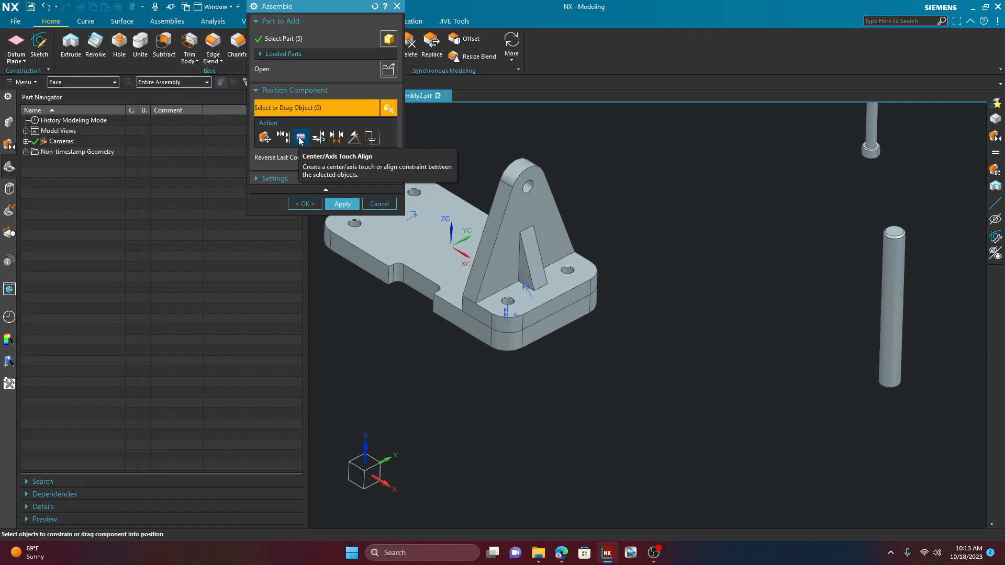
Align Caster_Bracket's second base hole with the other corner hole beneath it using a Center/Axis Touch Align constraint.
{"action": "scroll", "coordinate": [567, 276], "scroll_direction": "up", "scroll_amount": 8}
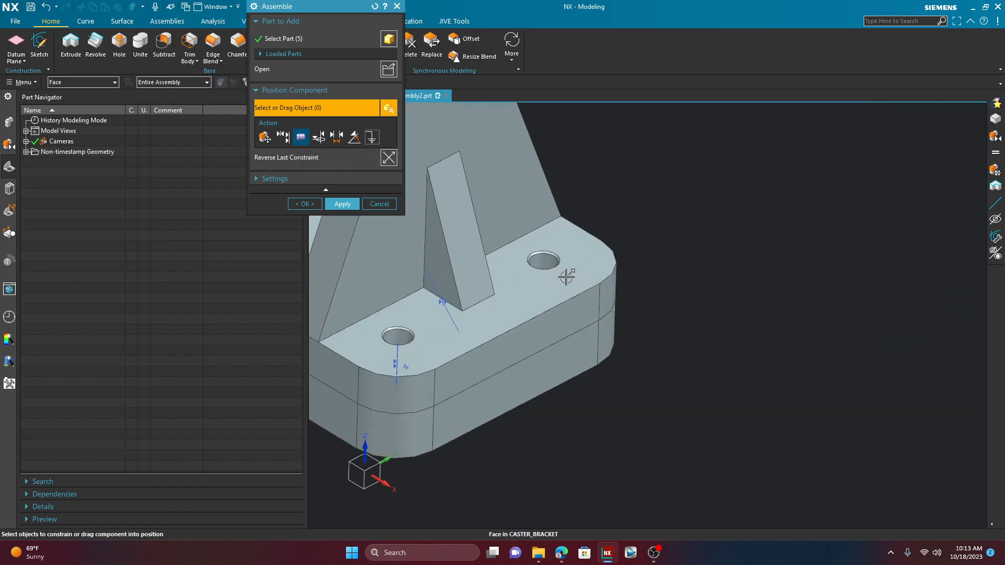
{"action": "left_click", "coordinate": [520, 242]}
{"action": "middle_click_drag", "start_coordinate": [759, 303], "coordinate": [644, 385]}
{"action": "scroll", "coordinate": [726, 336], "scroll_direction": "down", "scroll_amount": 5}
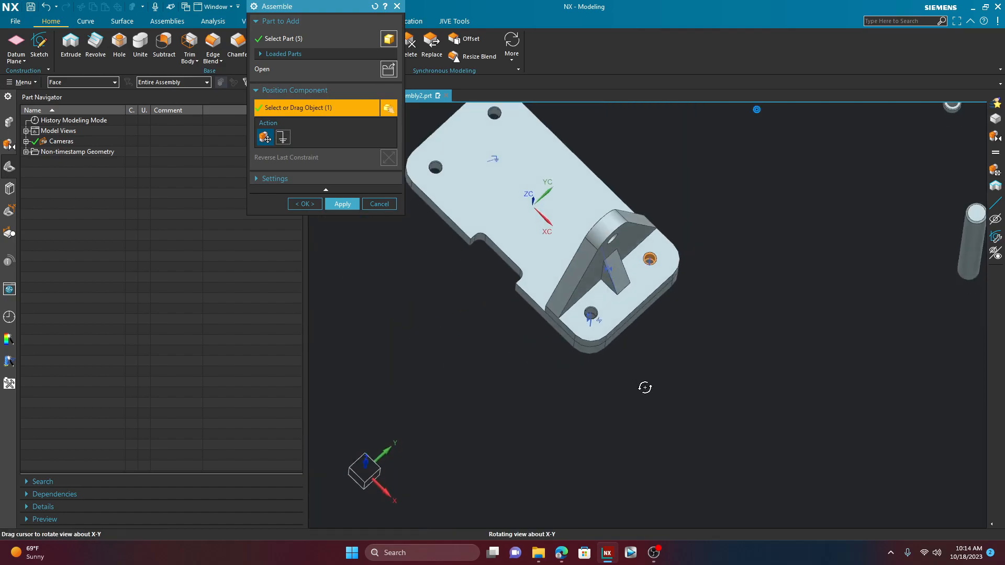
{"action": "scroll", "coordinate": [654, 249], "scroll_direction": "up", "scroll_amount": 3}
{"action": "scroll", "coordinate": [654, 248], "scroll_direction": "up", "scroll_amount": 4}
{"action": "left_click", "coordinate": [642, 306]}
{"action": "scroll", "coordinate": [672, 314], "scroll_direction": "down", "scroll_amount": 6}
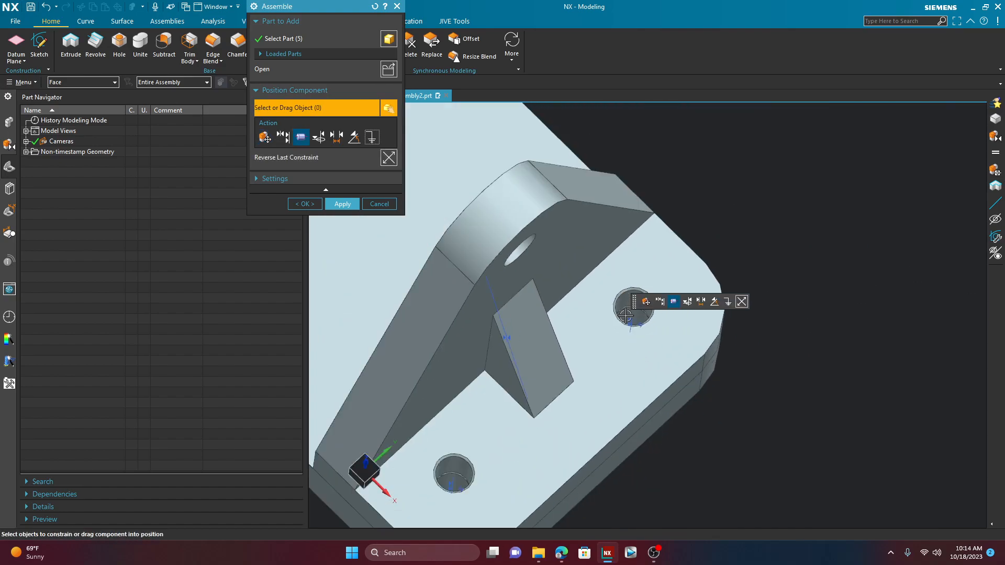
{"action": "middle_click_drag", "start_coordinate": [675, 375], "coordinate": [682, 338]}
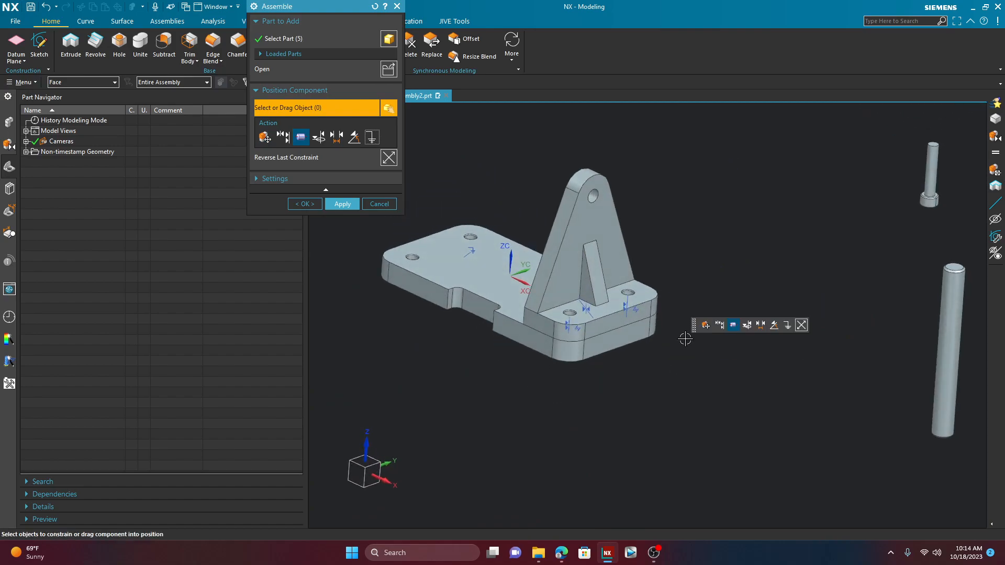
Show the Constraint Navigator clear of the Assemble dialog and widen its Status column.
{"action": "left_click", "coordinate": [8, 146]}
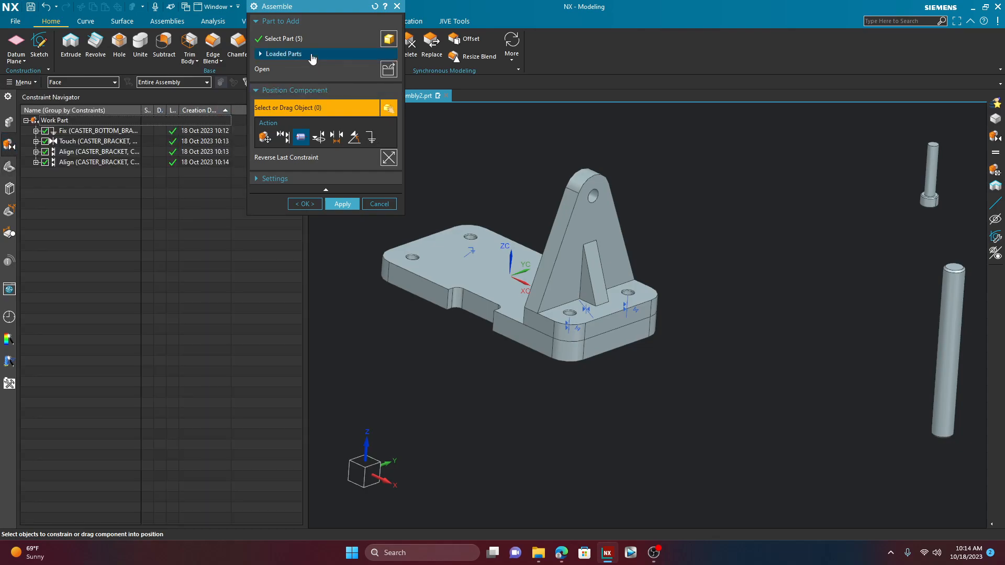
{"action": "left_click_drag", "start_coordinate": [307, 7], "coordinate": [424, 68]}
{"action": "left_click_drag", "start_coordinate": [308, 146], "coordinate": [333, 146]}
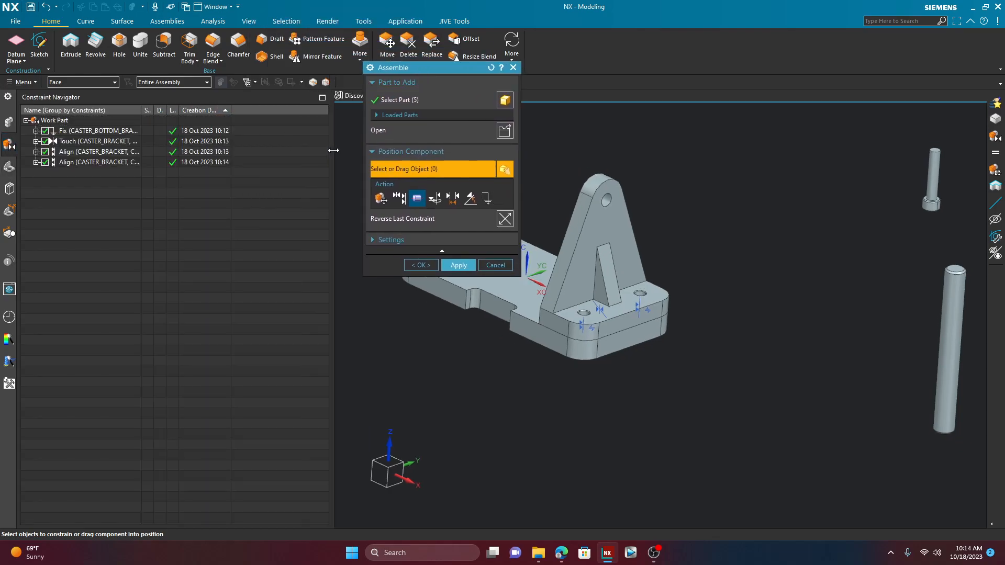
{"action": "left_click_drag", "start_coordinate": [154, 110], "coordinate": [259, 130]}
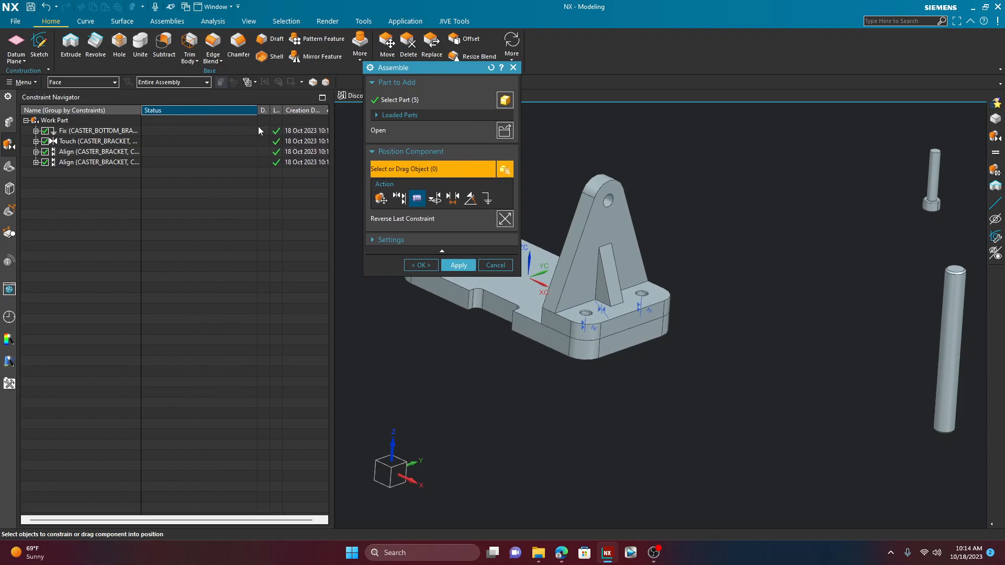
Group the Constraint Navigator by components and check the constraint status of Caster_Bracket.
{"action": "right_click", "coordinate": [91, 216]}
{"action": "left_click", "coordinate": [146, 264]}
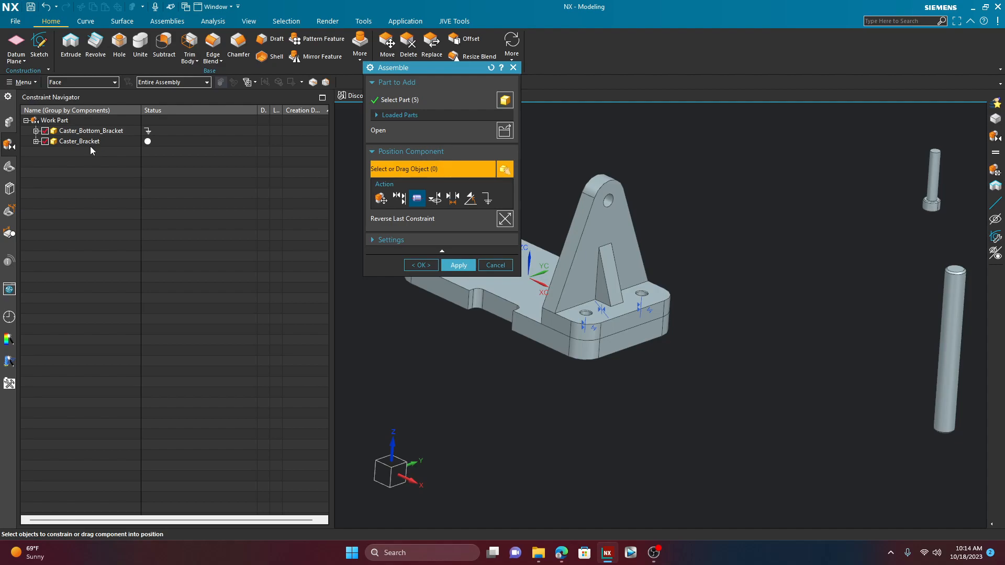
{"action": "right_click", "coordinate": [125, 191]}
{"action": "left_click", "coordinate": [82, 213]}
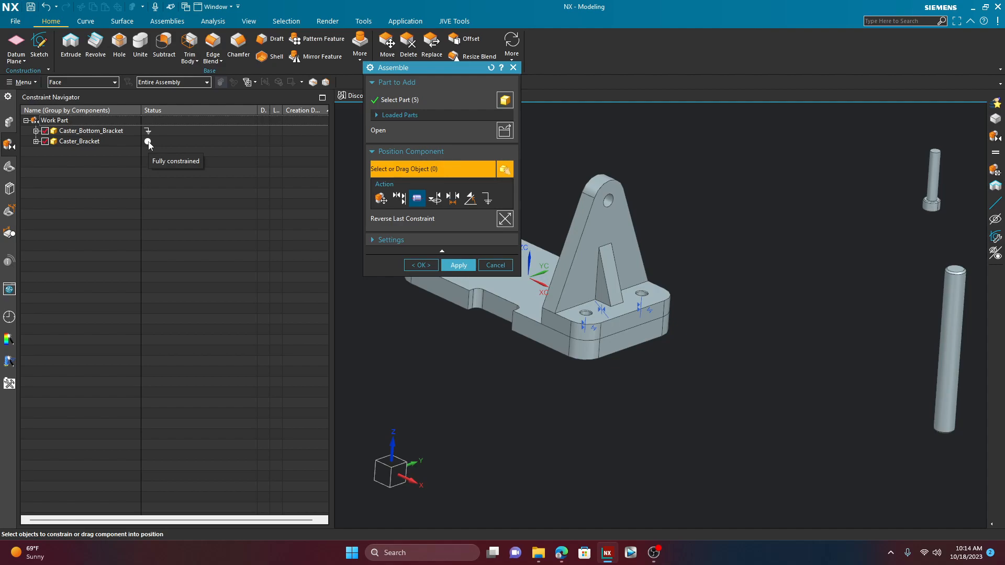
Align the pin's axis with the axis of the hole at the top of Caster_Bracket.
{"action": "scroll", "coordinate": [722, 275], "scroll_direction": "down", "scroll_amount": 3}
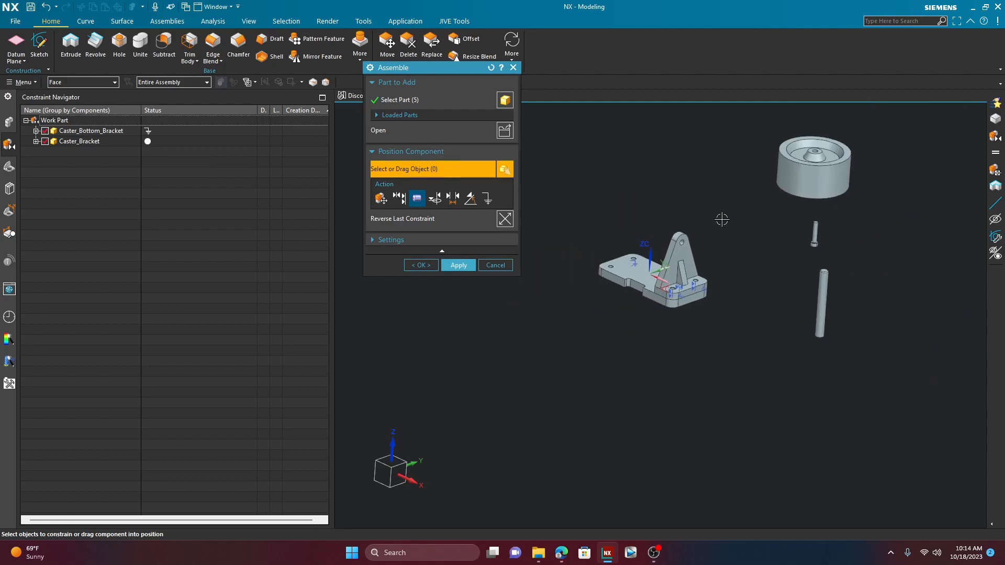
{"action": "scroll", "coordinate": [770, 296], "scroll_direction": "up", "scroll_amount": 2}
{"action": "scroll", "coordinate": [799, 312], "scroll_direction": "down", "scroll_amount": 2}
{"action": "scroll", "coordinate": [815, 295], "scroll_direction": "up", "scroll_amount": 2}
{"action": "scroll", "coordinate": [815, 295], "scroll_direction": "up", "scroll_amount": 1}
{"action": "left_click", "coordinate": [815, 294]}
{"action": "scroll", "coordinate": [764, 335], "scroll_direction": "down", "scroll_amount": 3}
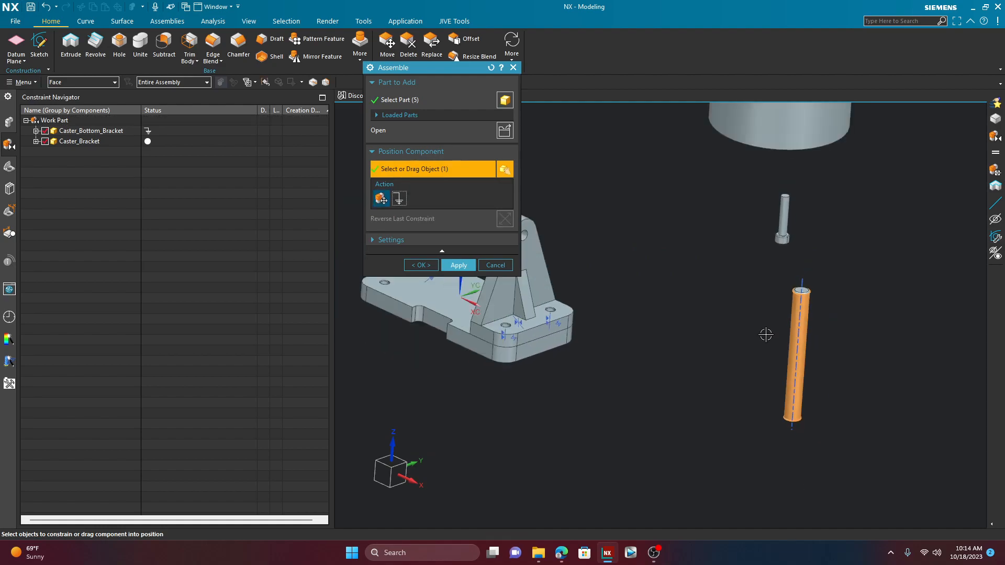
{"action": "scroll", "coordinate": [703, 313], "scroll_direction": "up", "scroll_amount": 5}
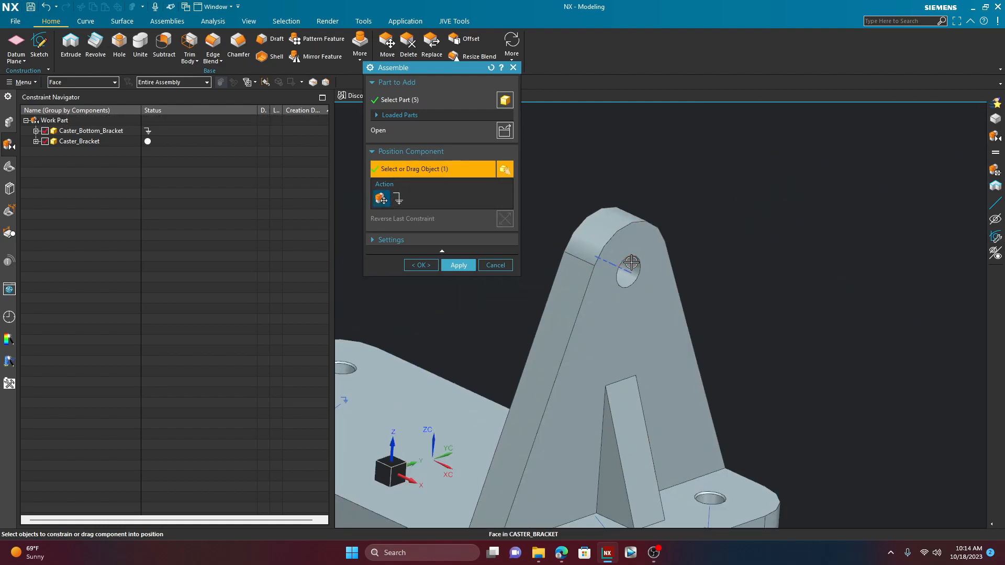
{"action": "left_click", "coordinate": [626, 271]}
{"action": "scroll", "coordinate": [673, 304], "scroll_direction": "down", "scroll_amount": 5}
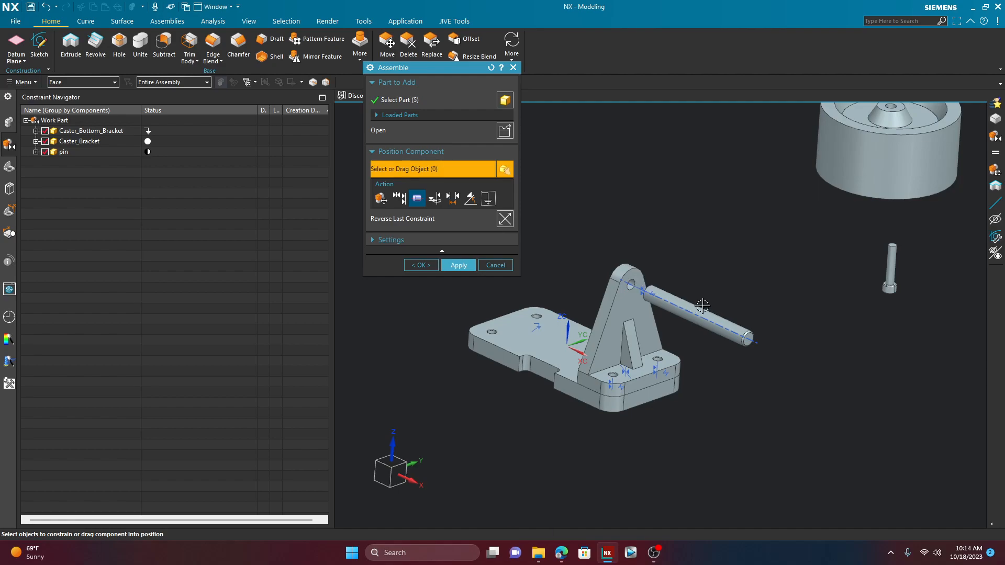
Touch-align the pin's end face flush with Caster_Bracket's outer upright face, so the pin extends over the bottom plate.
{"action": "scroll", "coordinate": [646, 286], "scroll_direction": "up", "scroll_amount": 3}
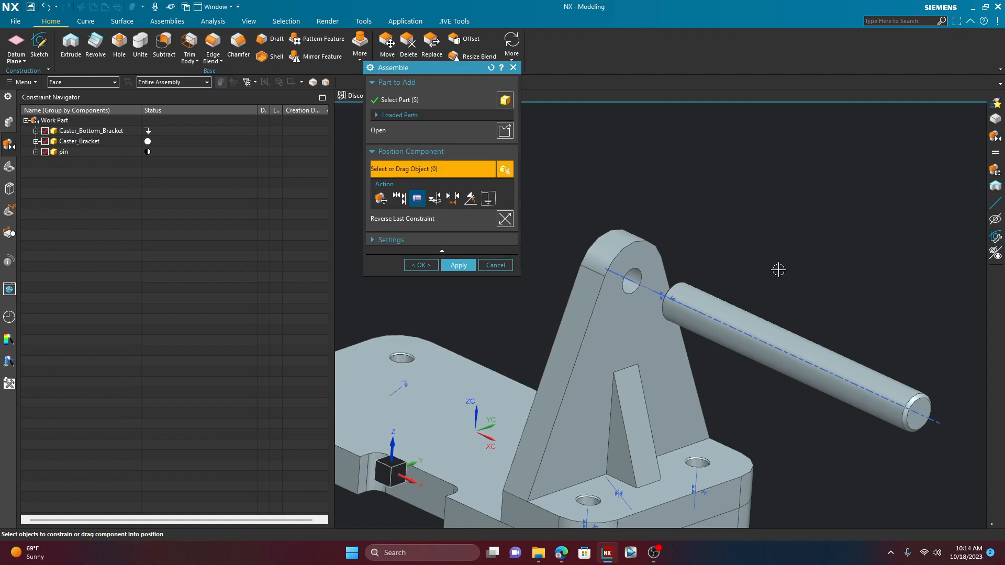
{"action": "scroll", "coordinate": [779, 269], "scroll_direction": "down", "scroll_amount": 3}
{"action": "scroll", "coordinate": [880, 341], "scroll_direction": "up", "scroll_amount": 5}
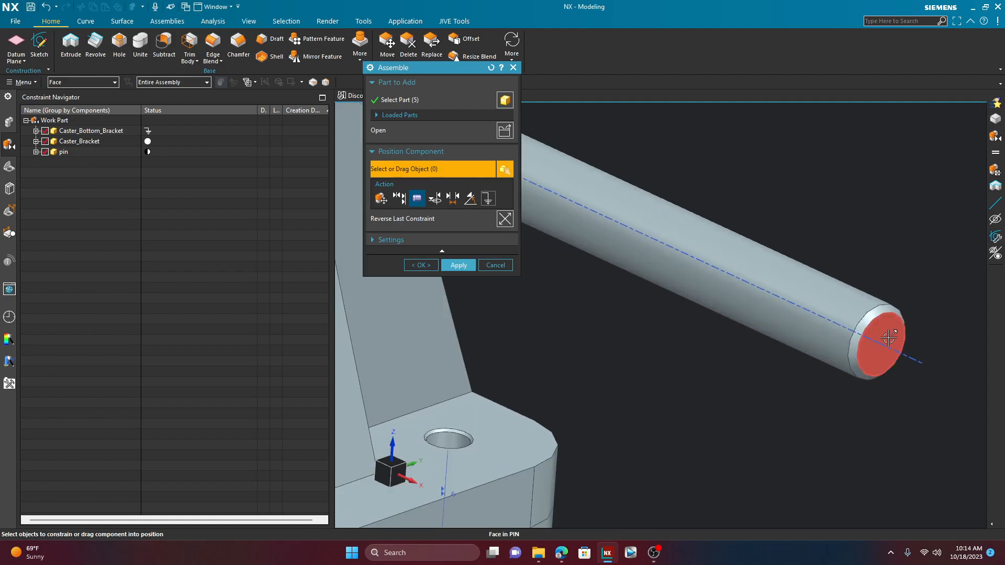
{"action": "left_click", "coordinate": [885, 338]}
{"action": "scroll", "coordinate": [886, 339], "scroll_direction": "down", "scroll_amount": 4}
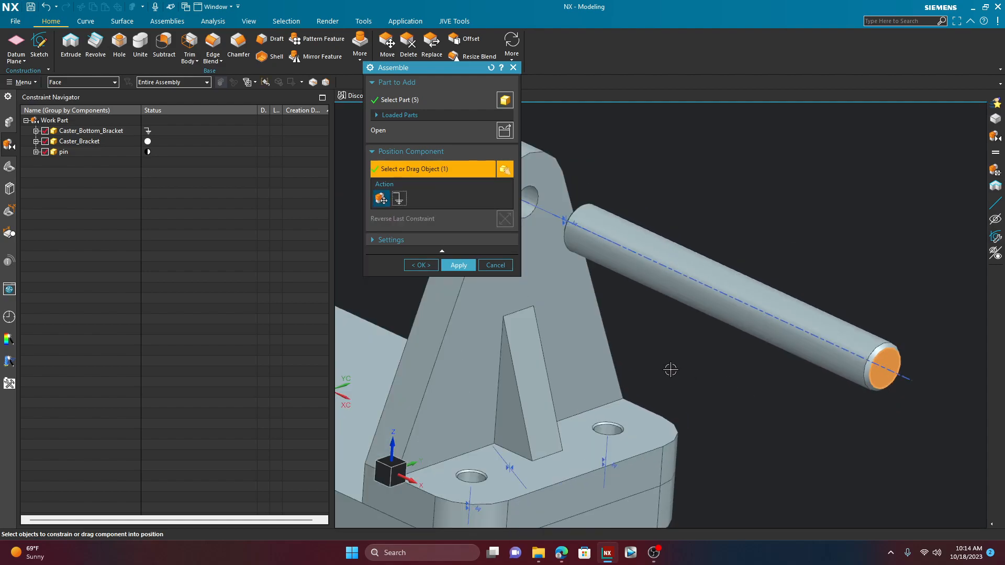
{"action": "left_click", "coordinate": [585, 320]}
{"action": "scroll", "coordinate": [586, 320], "scroll_direction": "down", "scroll_amount": 4}
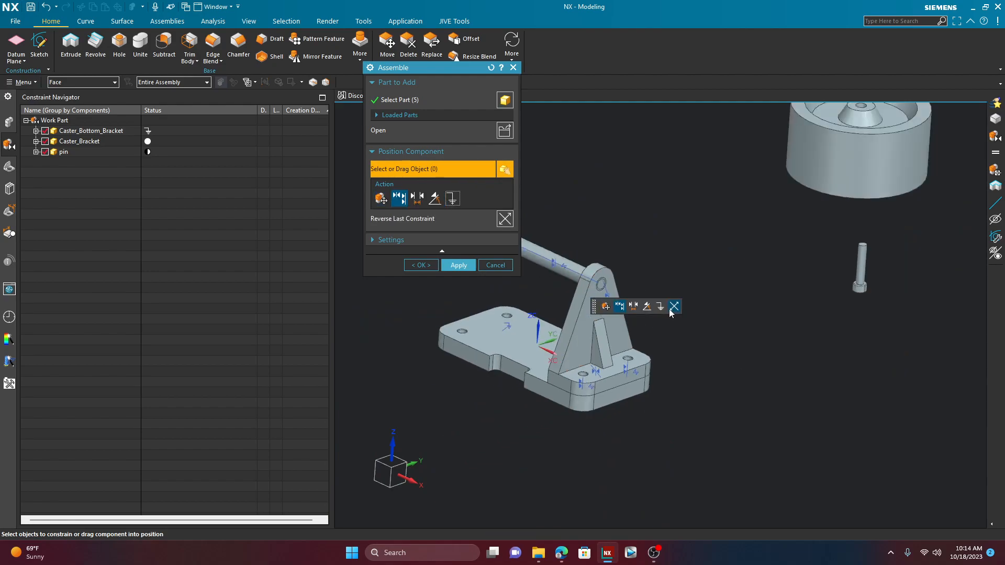
{"action": "scroll", "coordinate": [639, 285], "scroll_direction": "up", "scroll_amount": 6}
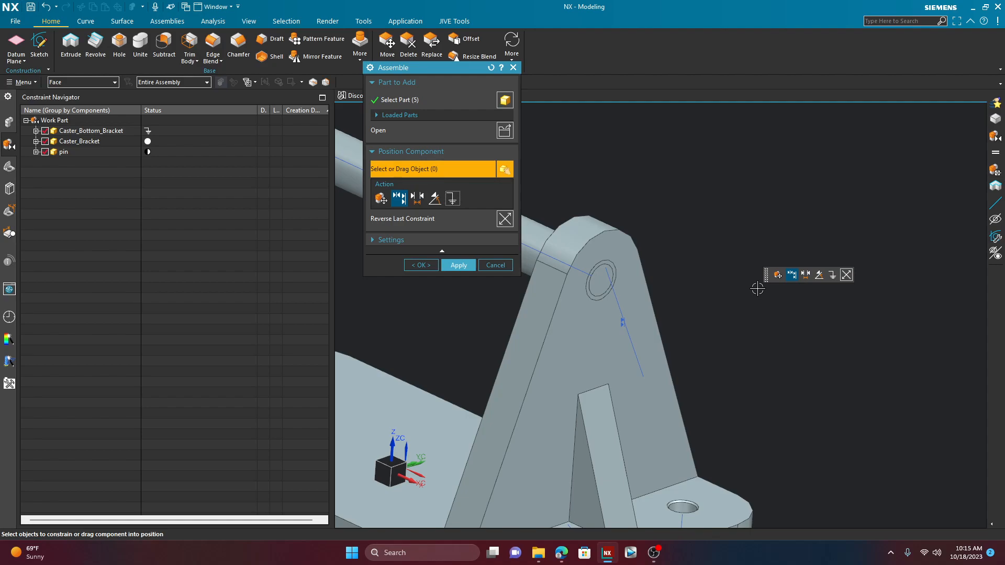
{"action": "scroll", "coordinate": [754, 290], "scroll_direction": "down", "scroll_amount": 5}
{"action": "scroll", "coordinate": [771, 294], "scroll_direction": "down", "scroll_amount": 1}
{"action": "scroll", "coordinate": [771, 293], "scroll_direction": "up", "scroll_amount": 6}
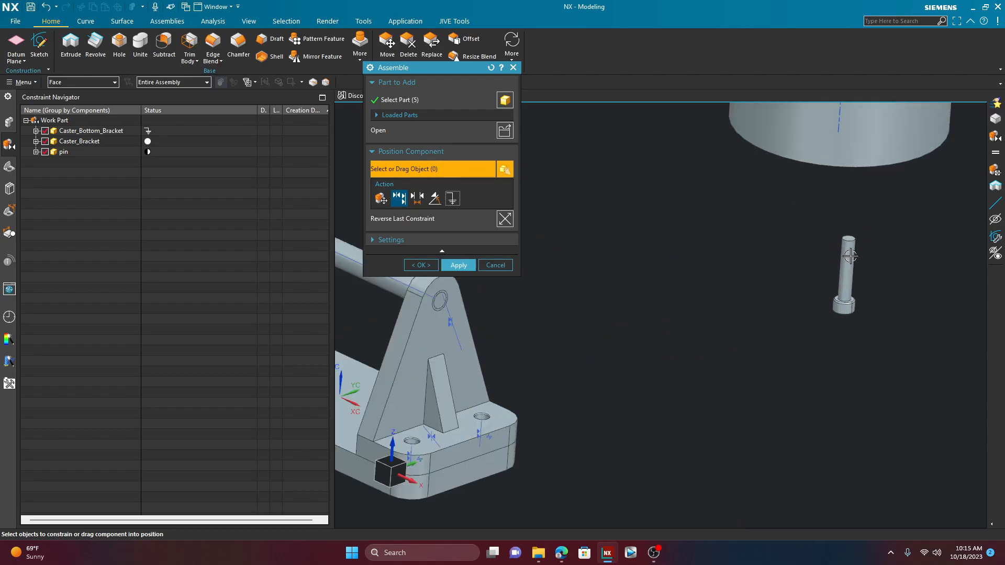
{"action": "left_click", "coordinate": [848, 257]}
{"action": "scroll", "coordinate": [795, 314], "scroll_direction": "down", "scroll_amount": 3}
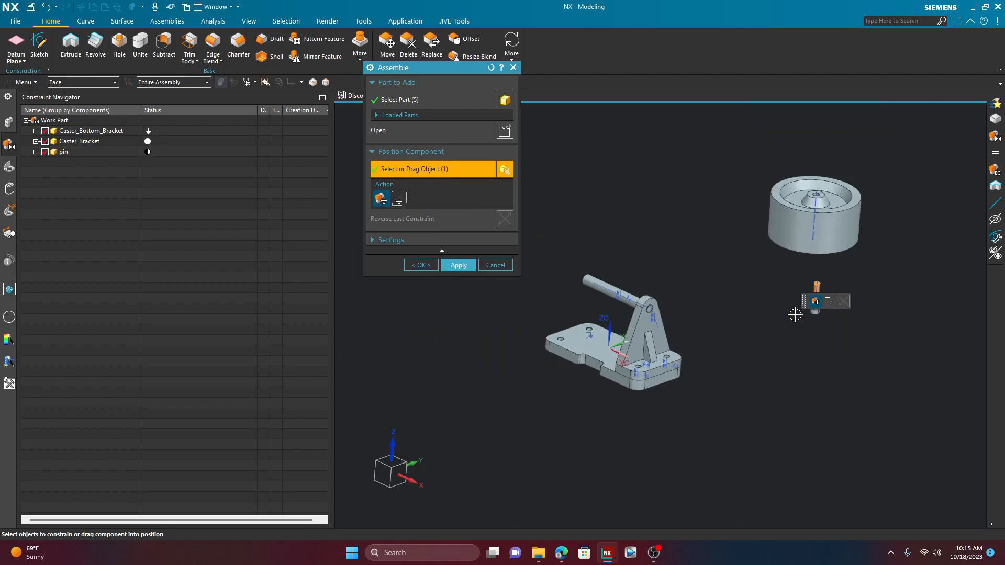
{"action": "scroll", "coordinate": [798, 298], "scroll_direction": "up", "scroll_amount": 5}
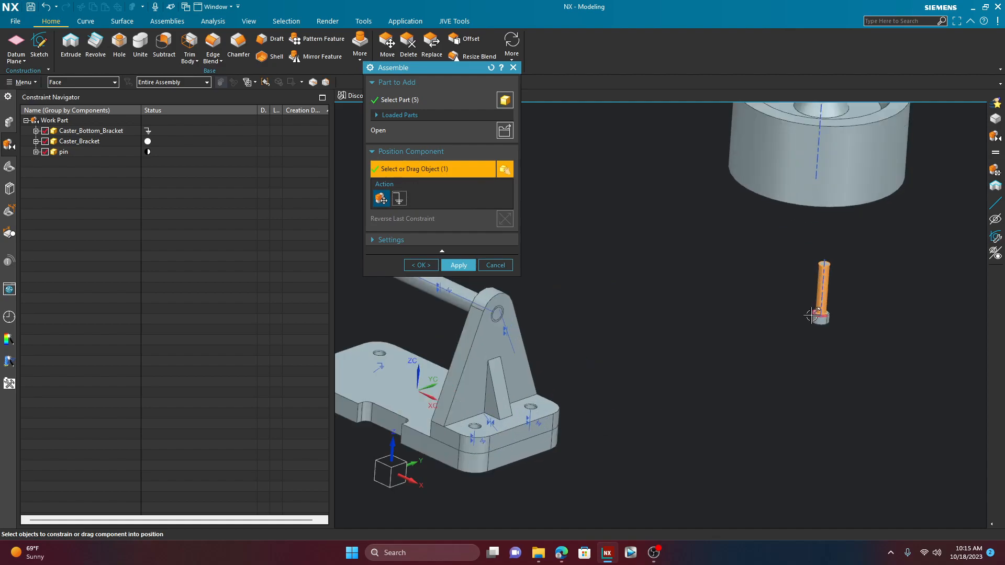
{"action": "left_click", "coordinate": [812, 314], "text": "shift"}
Clear the selection filter and make the outer edge under the M6 BOLT's head concentric with the rim of Caster_Bracket's nearest base hole.
{"action": "scroll", "coordinate": [815, 316], "scroll_direction": "up", "scroll_amount": 3}
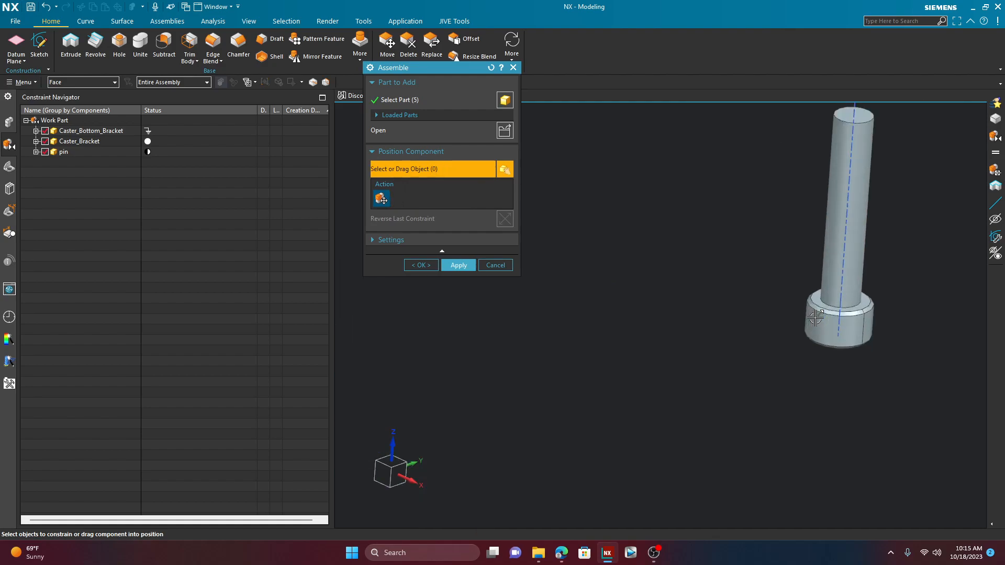
{"action": "scroll", "coordinate": [815, 317], "scroll_direction": "up", "scroll_amount": 4}
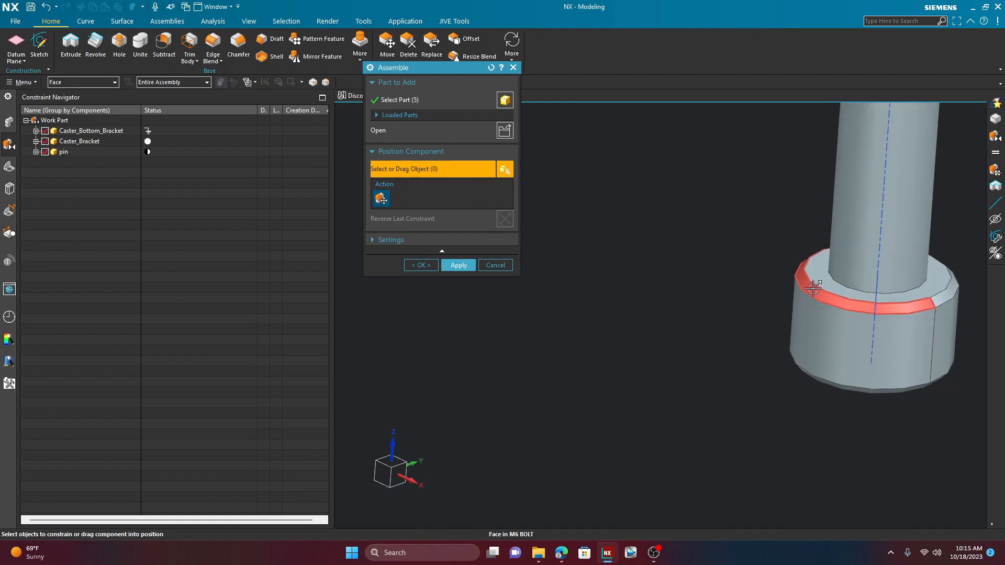
{"action": "left_click", "coordinate": [89, 82]}
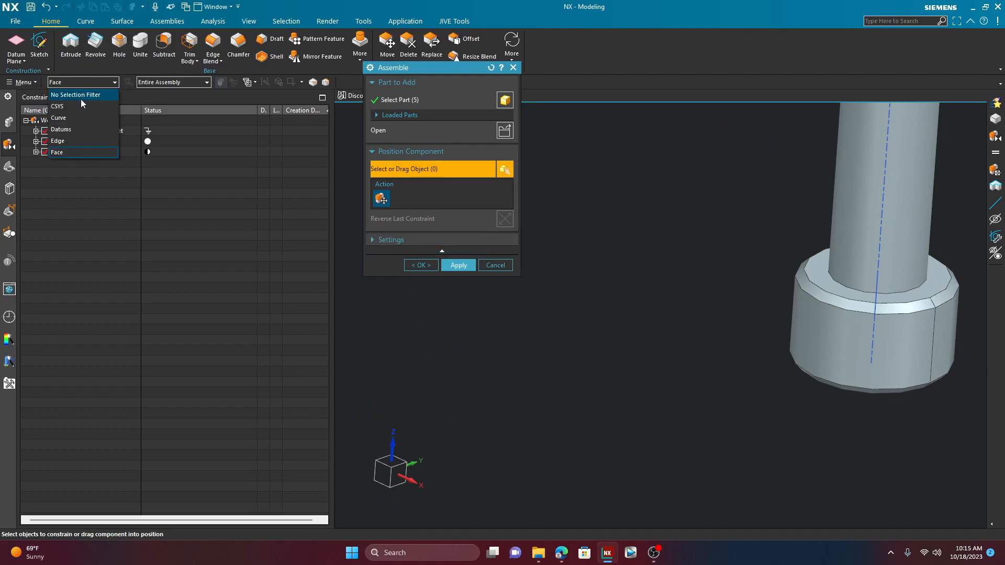
{"action": "left_click", "coordinate": [81, 95]}
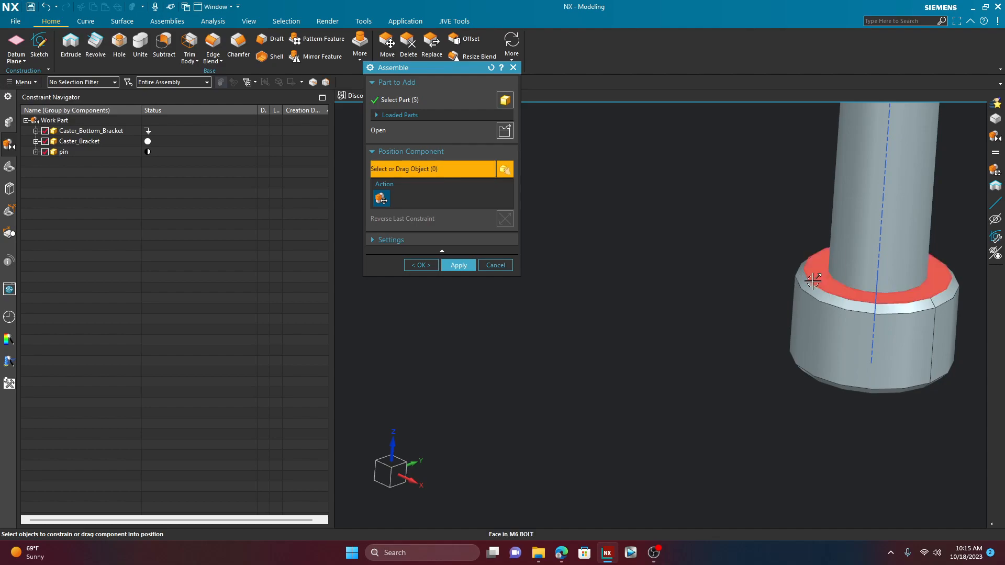
{"action": "left_click", "coordinate": [806, 294]}
{"action": "scroll", "coordinate": [806, 294], "scroll_direction": "down", "scroll_amount": 6}
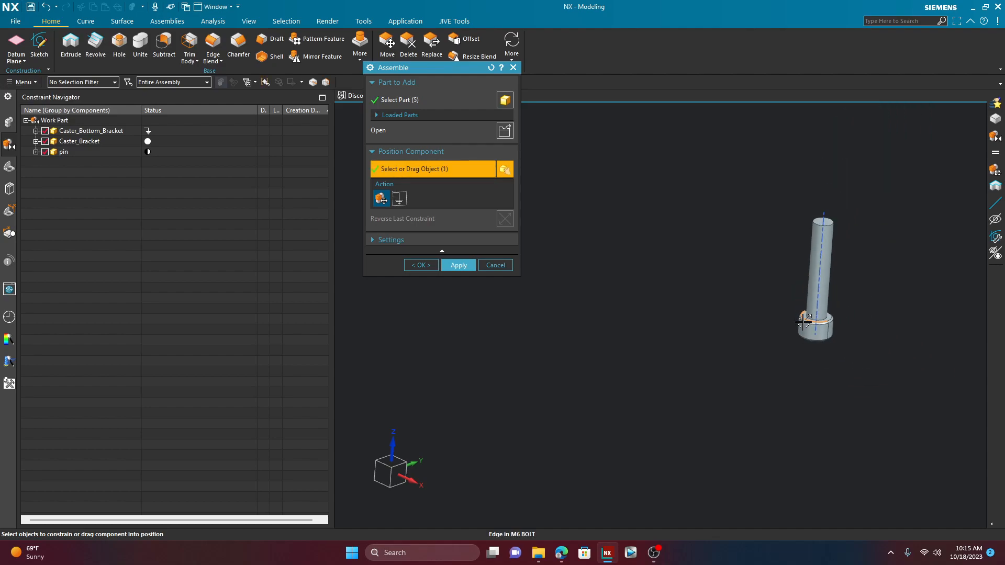
{"action": "scroll", "coordinate": [526, 416], "scroll_direction": "up", "scroll_amount": 3}
{"action": "scroll", "coordinate": [525, 416], "scroll_direction": "up", "scroll_amount": 5}
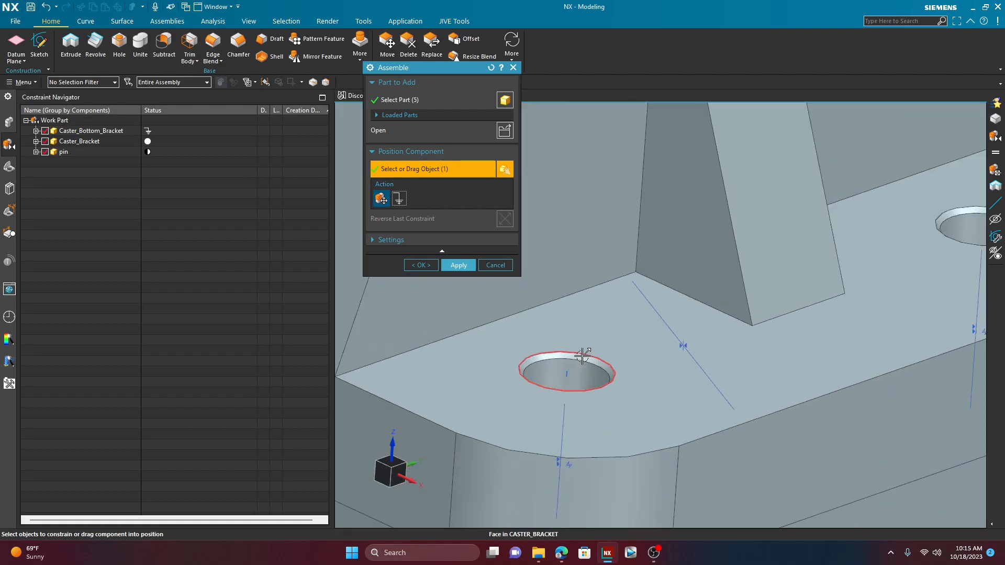
{"action": "left_click", "coordinate": [555, 354]}
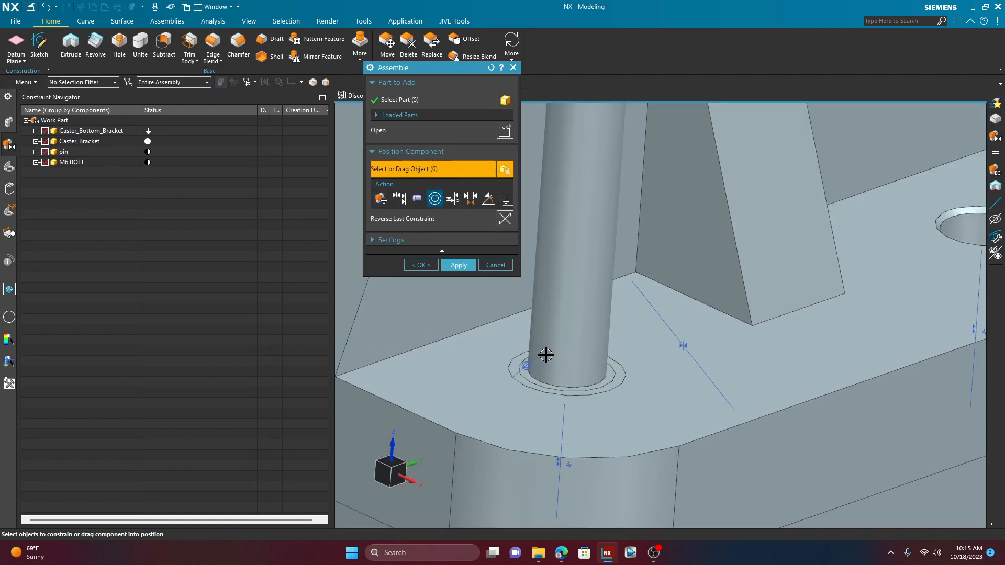
Change the M6 BOLT's Concentric constraint to Align/Lock and reverse it so the shank points down through the hole.
{"action": "scroll", "coordinate": [562, 366], "scroll_direction": "down", "scroll_amount": 2}
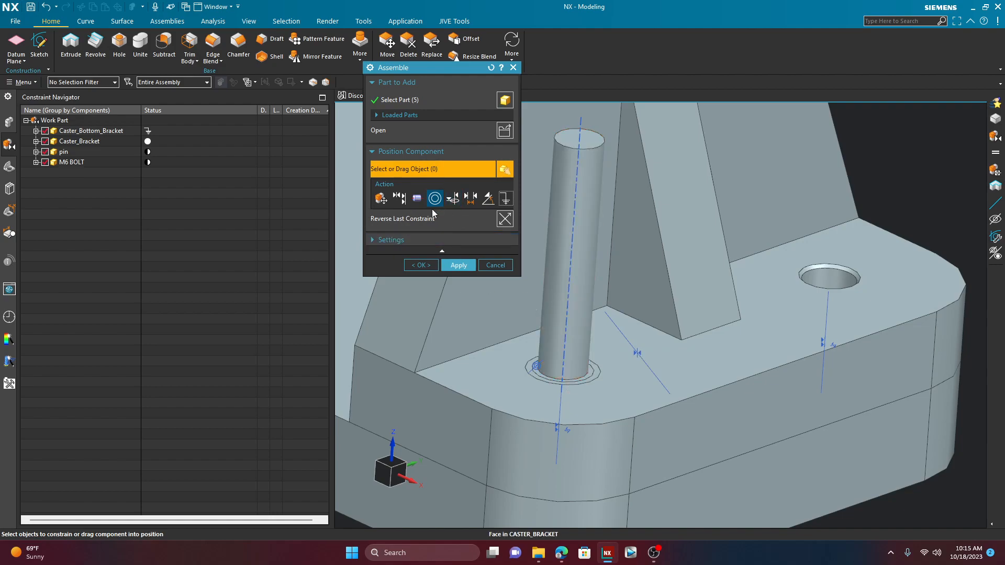
{"action": "left_click", "coordinate": [505, 219]}
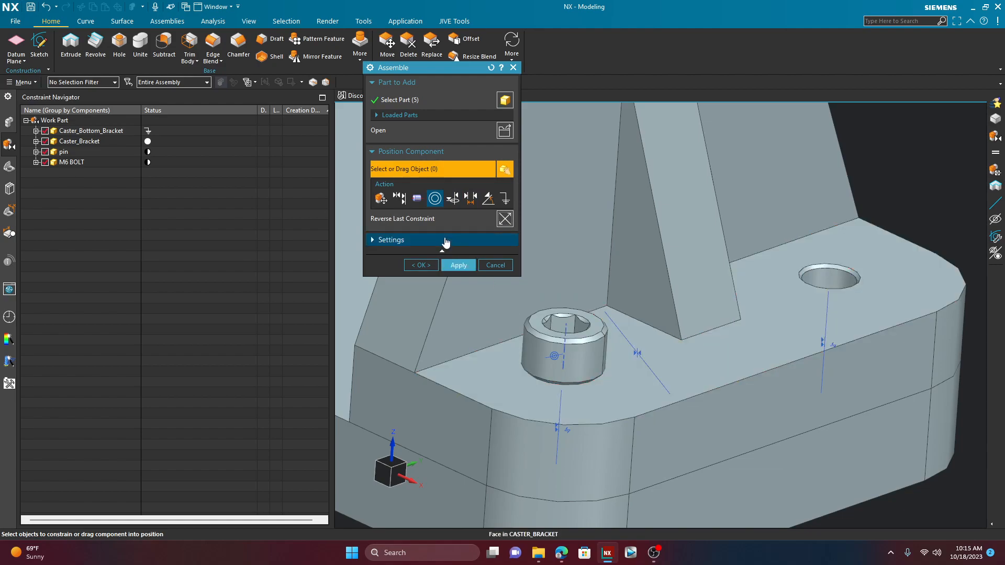
{"action": "left_click", "coordinate": [453, 202]}
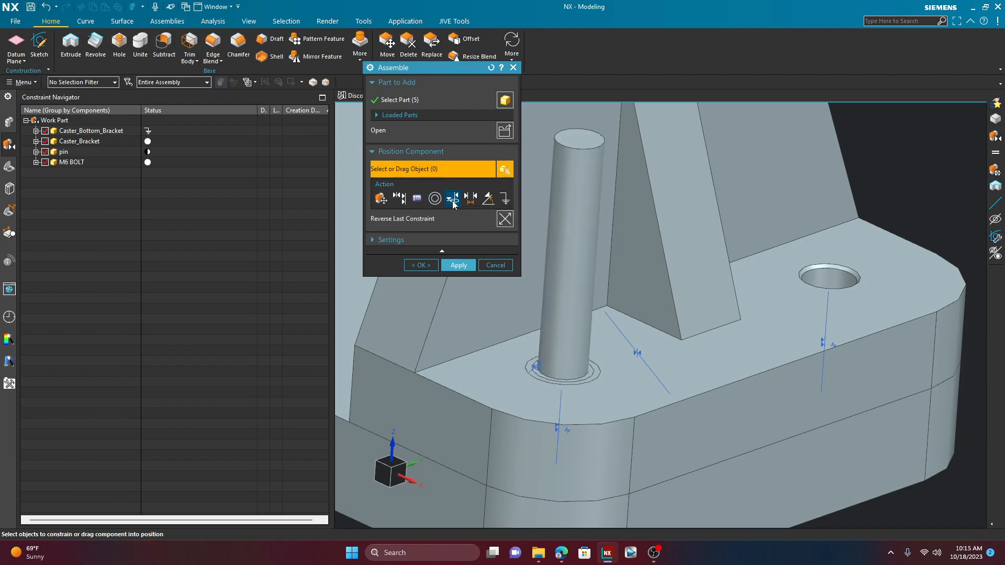
{"action": "left_click", "coordinate": [504, 219]}
{"action": "scroll", "coordinate": [560, 360], "scroll_direction": "down", "scroll_amount": 5}
{"action": "scroll", "coordinate": [699, 383], "scroll_direction": "down", "scroll_amount": 2}
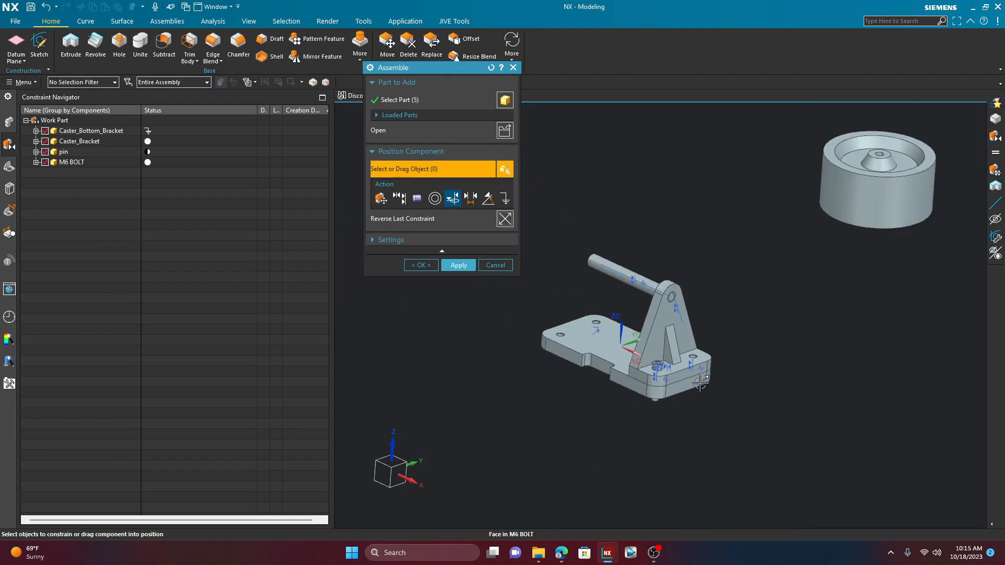
{"action": "mouse_move", "coordinate": [459, 307]}
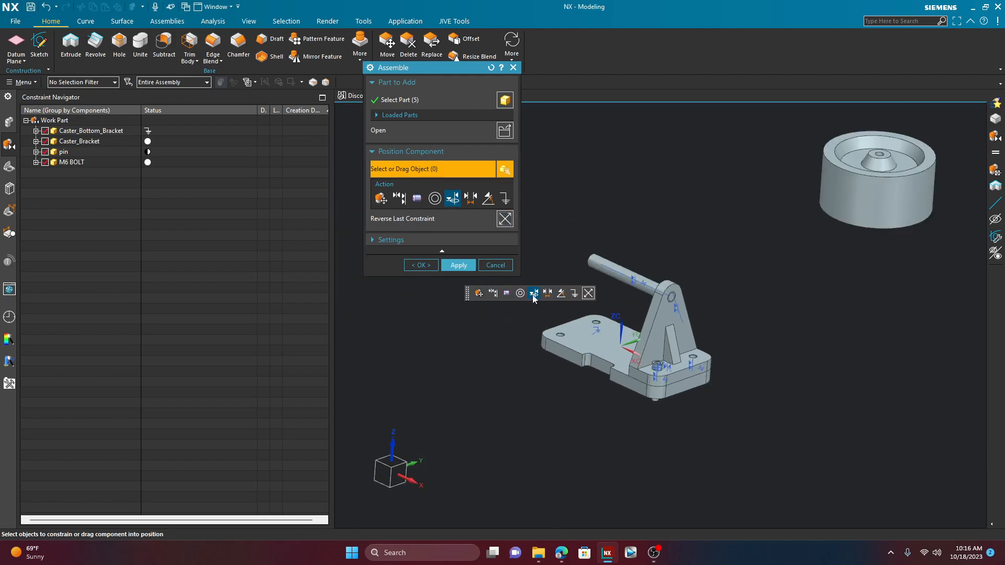
{"action": "scroll", "coordinate": [825, 151], "scroll_direction": "up", "scroll_amount": 3}
{"action": "scroll", "coordinate": [825, 151], "scroll_direction": "down", "scroll_amount": 2}
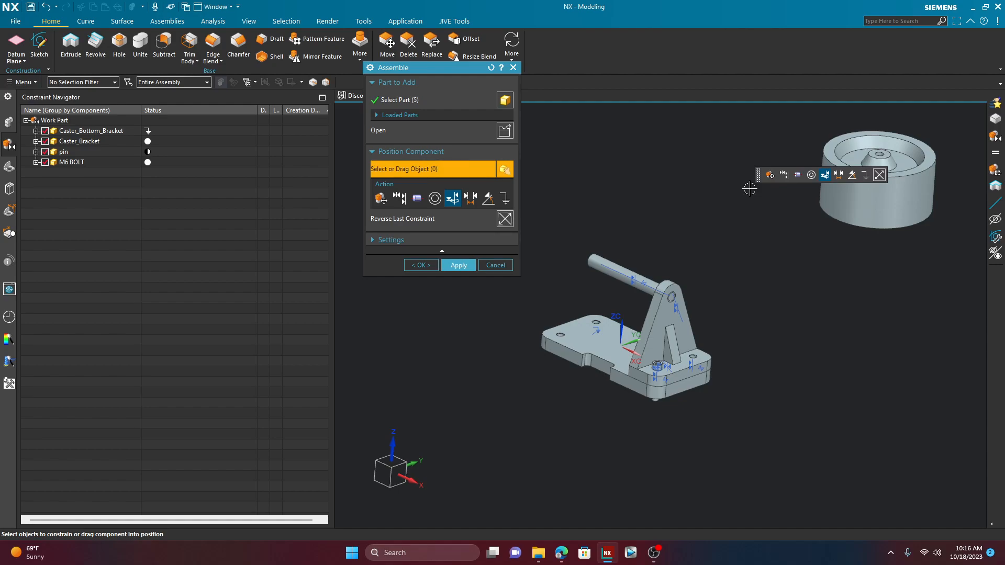
{"action": "scroll", "coordinate": [833, 147], "scroll_direction": "up", "scroll_amount": 1}
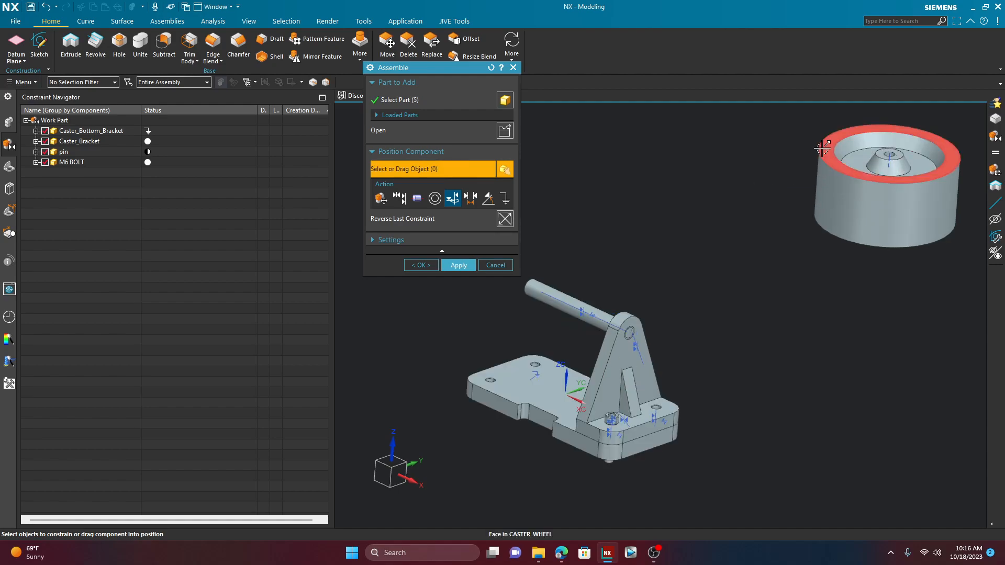
{"action": "left_click", "coordinate": [835, 153]}
{"action": "middle_click_drag", "start_coordinate": [786, 262], "coordinate": [832, 239]}
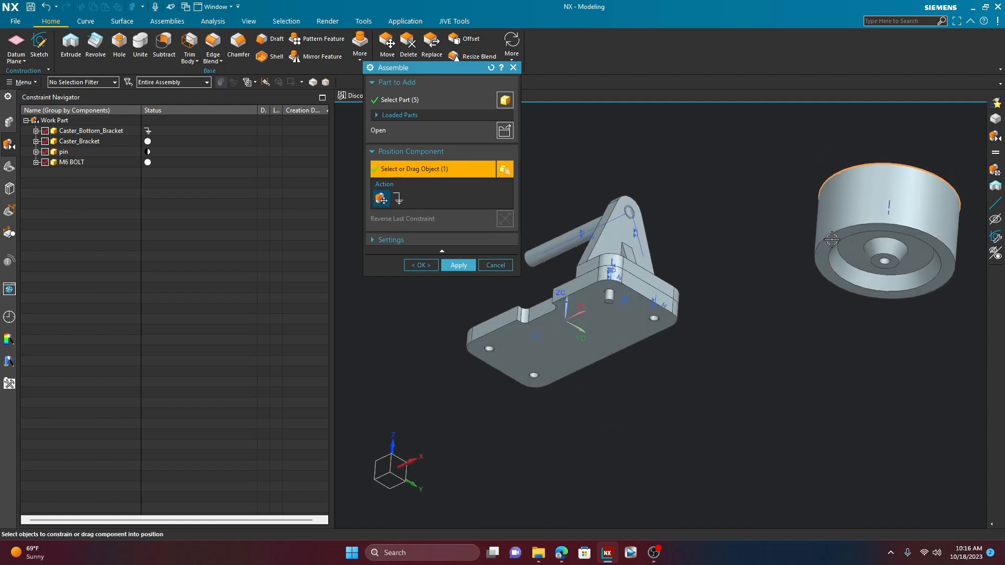
{"action": "middle_click_drag", "start_coordinate": [753, 196], "coordinate": [781, 207]}
{"action": "middle_click_drag", "start_coordinate": [695, 226], "coordinate": [717, 209]}
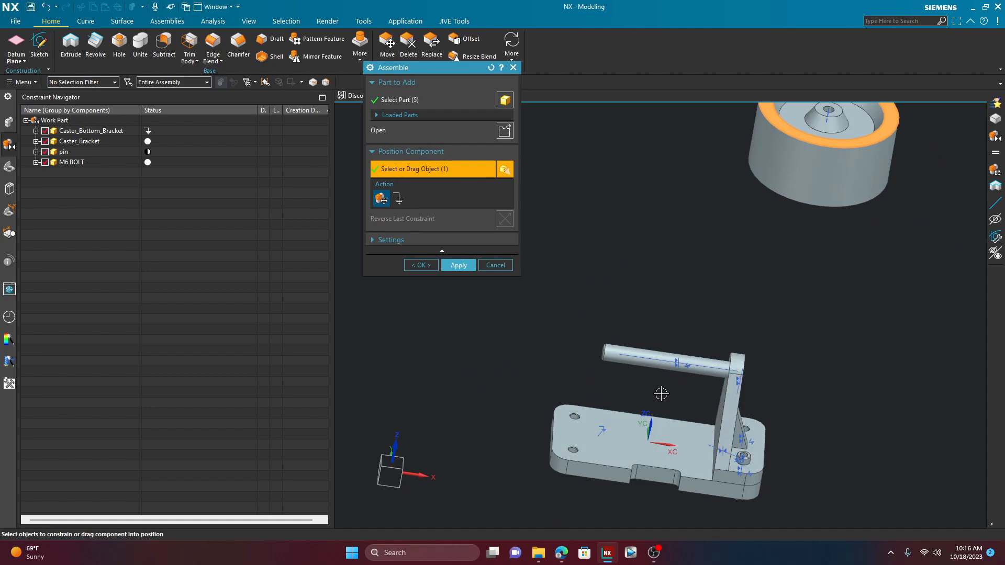
{"action": "middle_click_drag", "start_coordinate": [759, 279], "coordinate": [738, 274]}
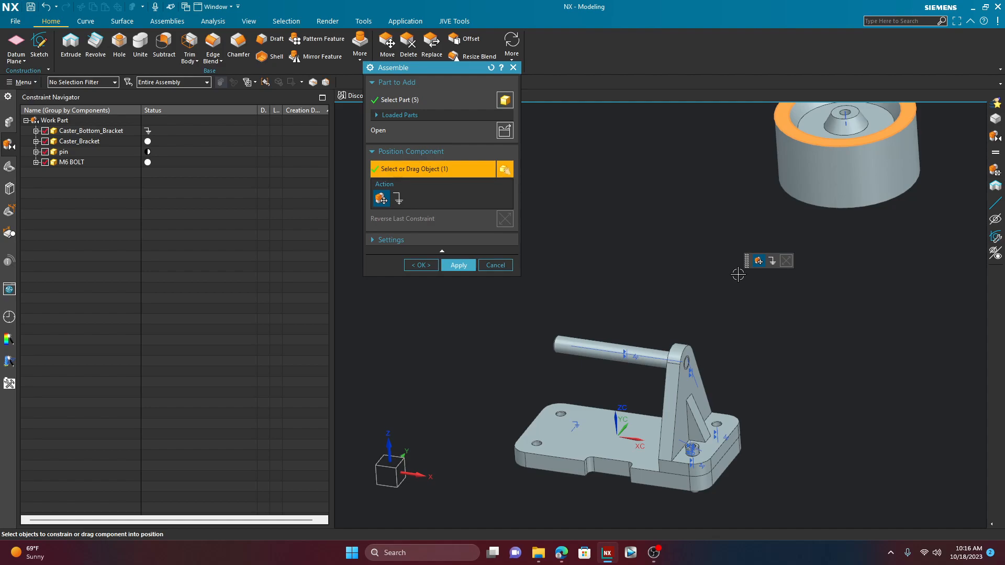
Accept the applied constraints and finish the Assemble command, leaving nothing selected.
{"action": "left_click", "coordinate": [420, 268]}
{"action": "scroll", "coordinate": [603, 271], "scroll_direction": "down", "scroll_amount": 3}
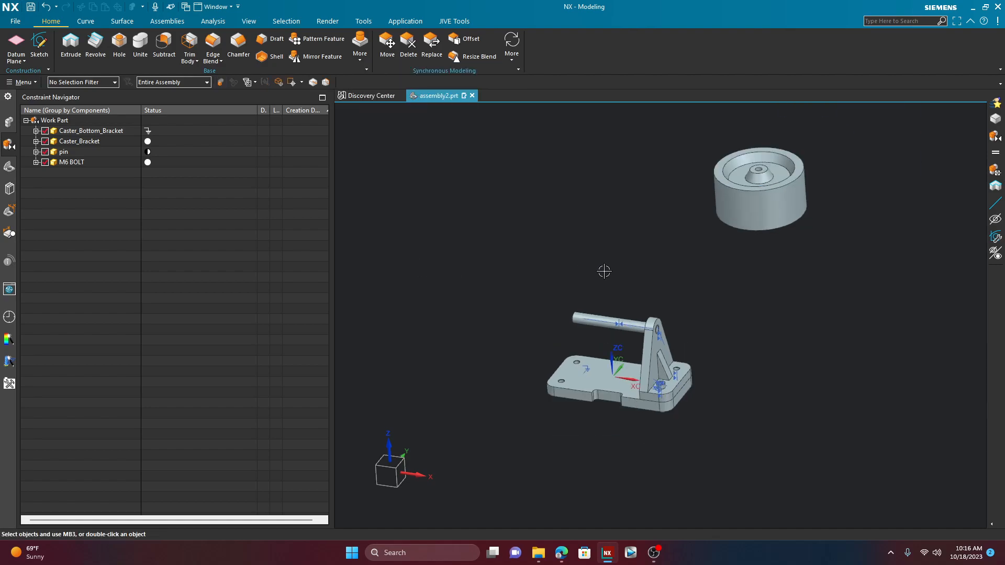
{"action": "left_click_drag", "start_coordinate": [468, 255], "coordinate": [743, 474]}
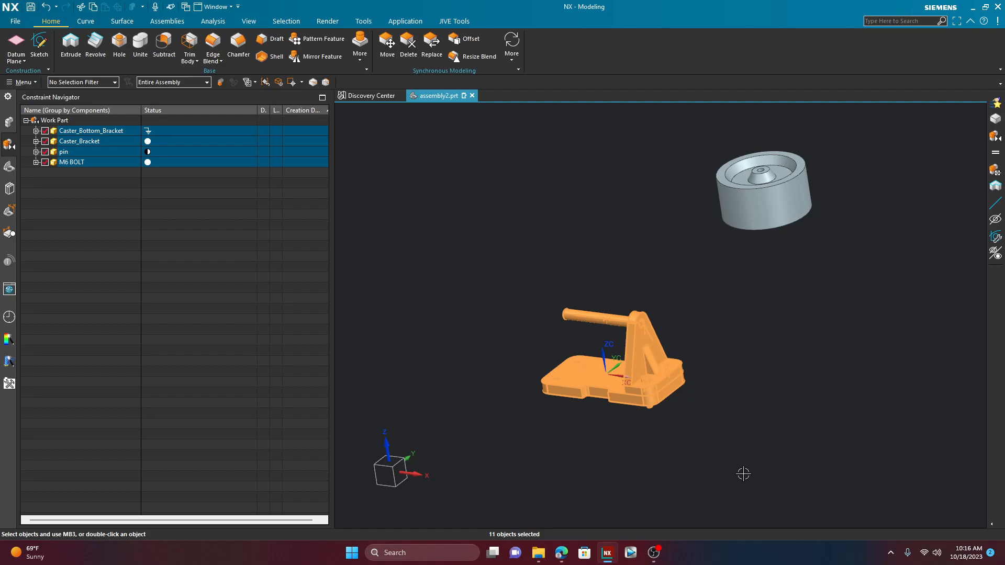
{"action": "key", "text": "Escape"}
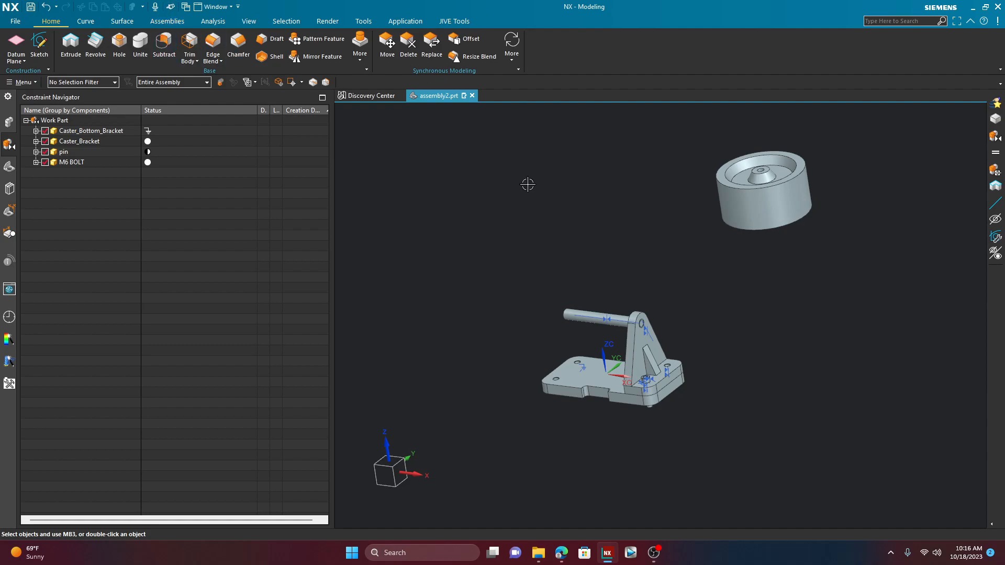
Start adding a second Caster_Bracket with Add Component and set its placement to Constrain.
{"action": "left_click", "coordinate": [167, 22]}
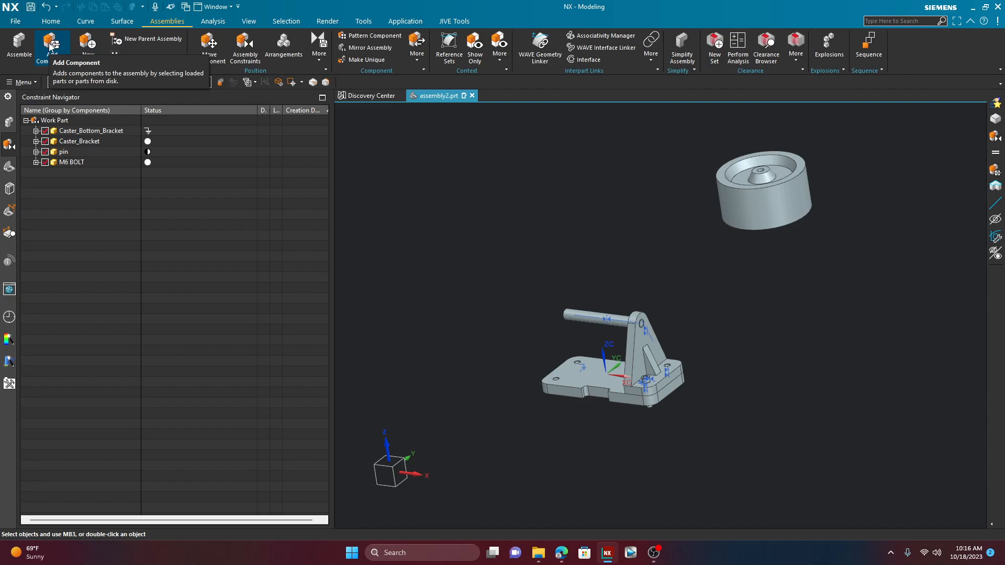
{"action": "left_click", "coordinate": [64, 67]}
{"action": "scroll", "coordinate": [733, 355], "scroll_direction": "down", "scroll_amount": 2}
{"action": "left_click", "coordinate": [609, 348]}
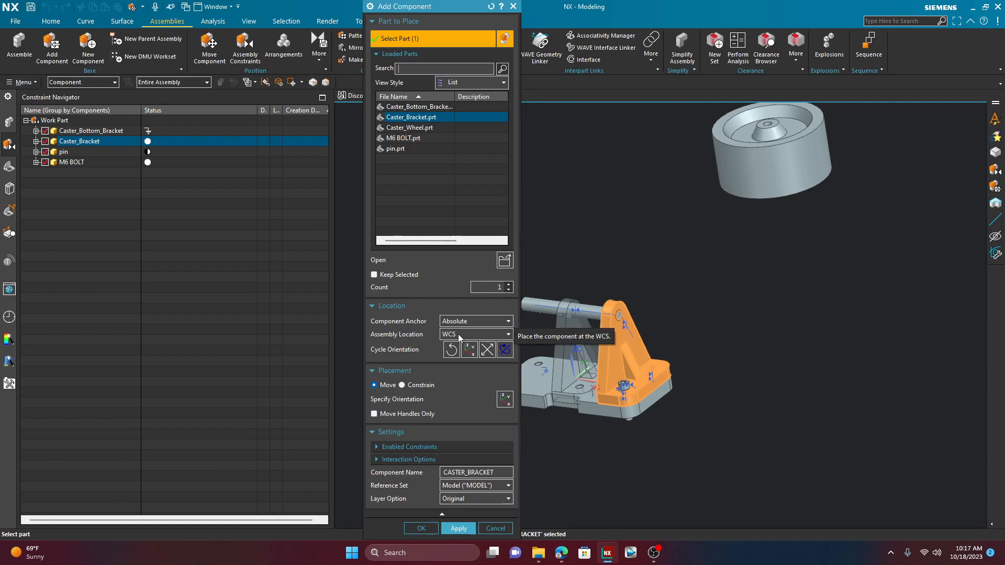
{"action": "left_click", "coordinate": [402, 384]}
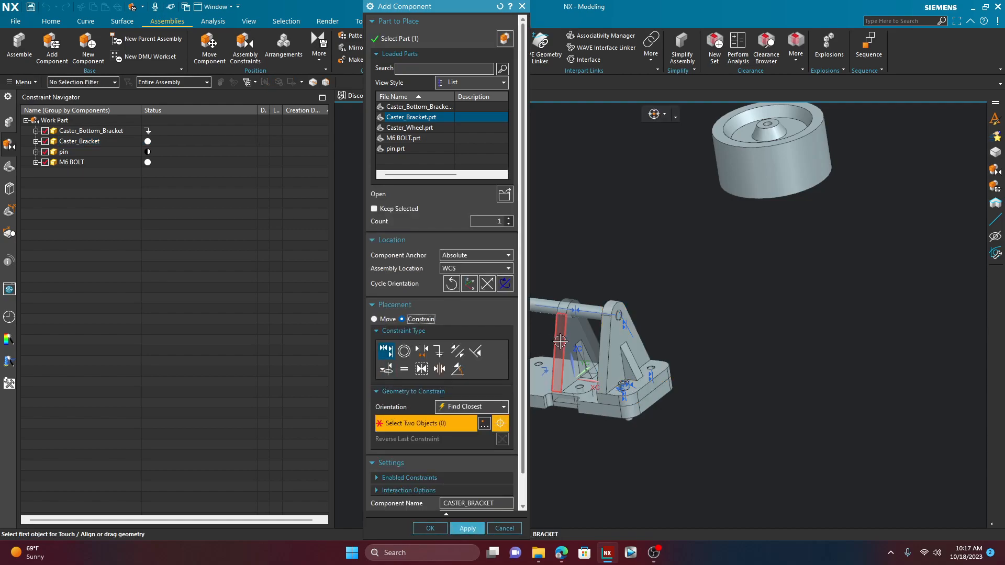
Constrain the second Caster_Bracket's base underside to the upper face of Caster_Bottom_Bracket with a Touch orientation.
{"action": "left_click", "coordinate": [470, 407]}
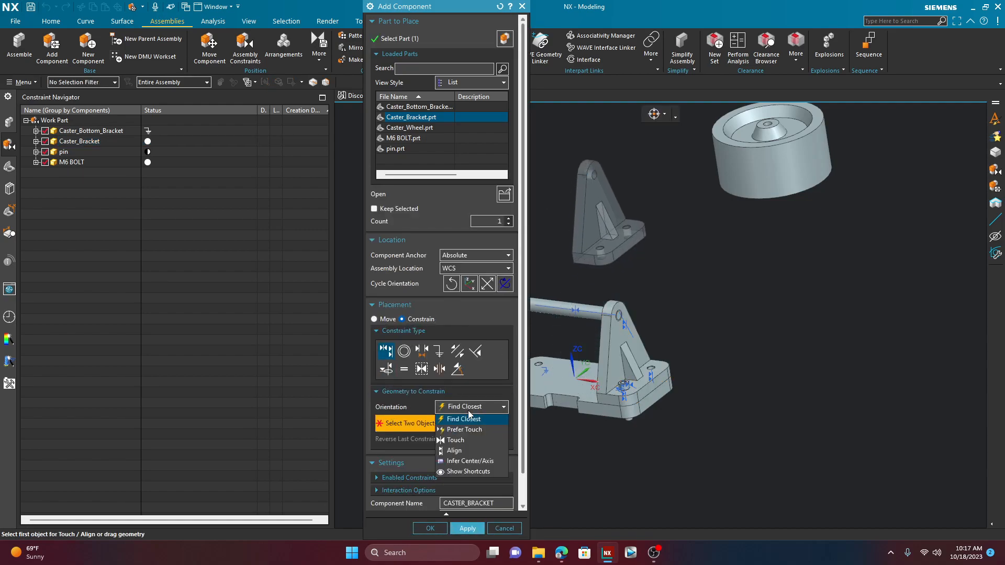
{"action": "left_click", "coordinate": [464, 445]}
{"action": "middle_click_drag", "start_coordinate": [653, 421], "coordinate": [668, 290]}
{"action": "left_click", "coordinate": [605, 226]}
{"action": "middle_click_drag", "start_coordinate": [605, 226], "coordinate": [630, 339]}
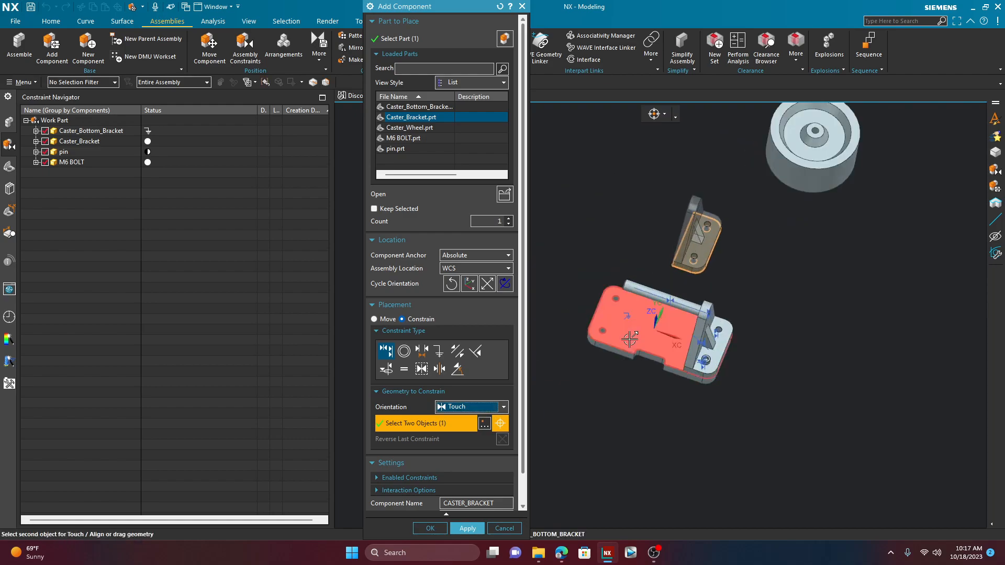
{"action": "left_click", "coordinate": [630, 339]}
Align the outer end face of the second Caster_Bracket's base with the adjacent end face of Caster_Bottom_Bracket.
{"action": "left_click", "coordinate": [464, 407]}
{"action": "left_click", "coordinate": [465, 453]}
{"action": "middle_click_drag", "start_coordinate": [819, 262], "coordinate": [795, 258]}
{"action": "scroll", "coordinate": [794, 259], "scroll_direction": "up", "scroll_amount": 2}
{"action": "left_click", "coordinate": [805, 262]}
{"action": "middle_click_drag", "start_coordinate": [838, 299], "coordinate": [909, 317]}
{"action": "scroll", "coordinate": [909, 318], "scroll_direction": "down", "scroll_amount": 5}
{"action": "scroll", "coordinate": [740, 307], "scroll_direction": "up", "scroll_amount": 3}
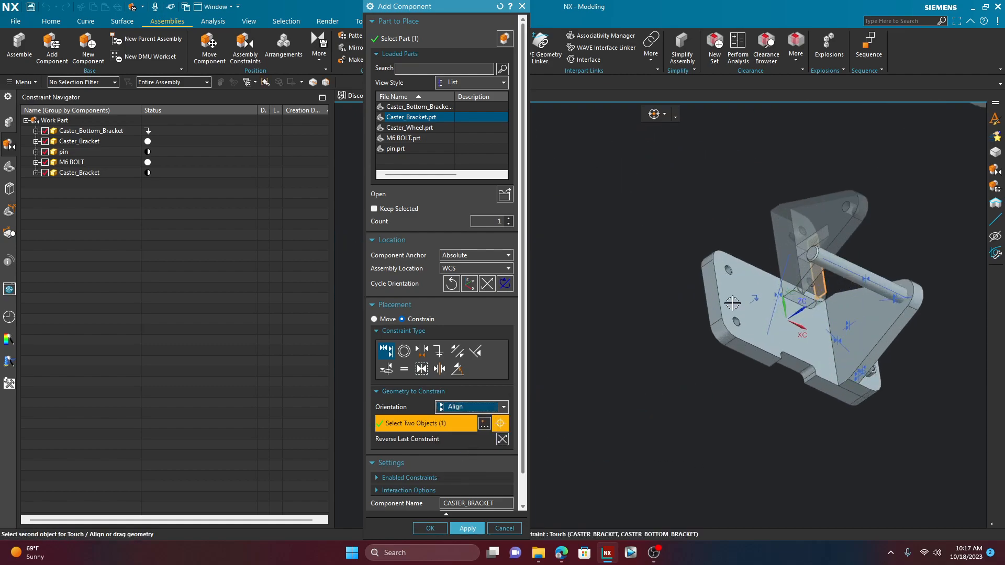
{"action": "left_click", "coordinate": [712, 288]}
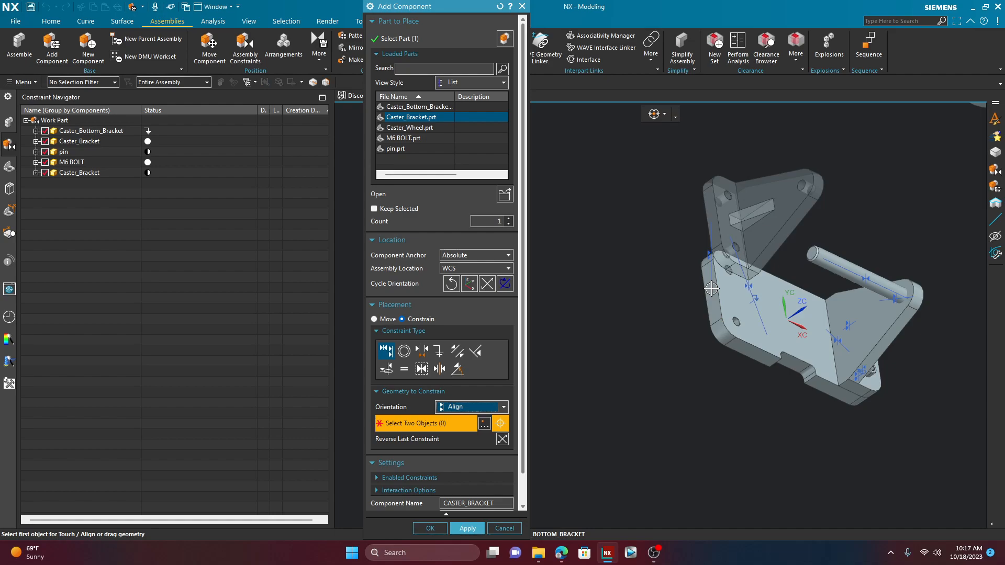
Align a base hole of the second Caster_Bracket with its matching Caster_Bottom_Bracket hole using Infer Center/Axis, and accept the component.
{"action": "left_click", "coordinate": [467, 408]}
{"action": "left_click", "coordinate": [469, 461]}
{"action": "scroll", "coordinate": [725, 257], "scroll_direction": "up", "scroll_amount": 6}
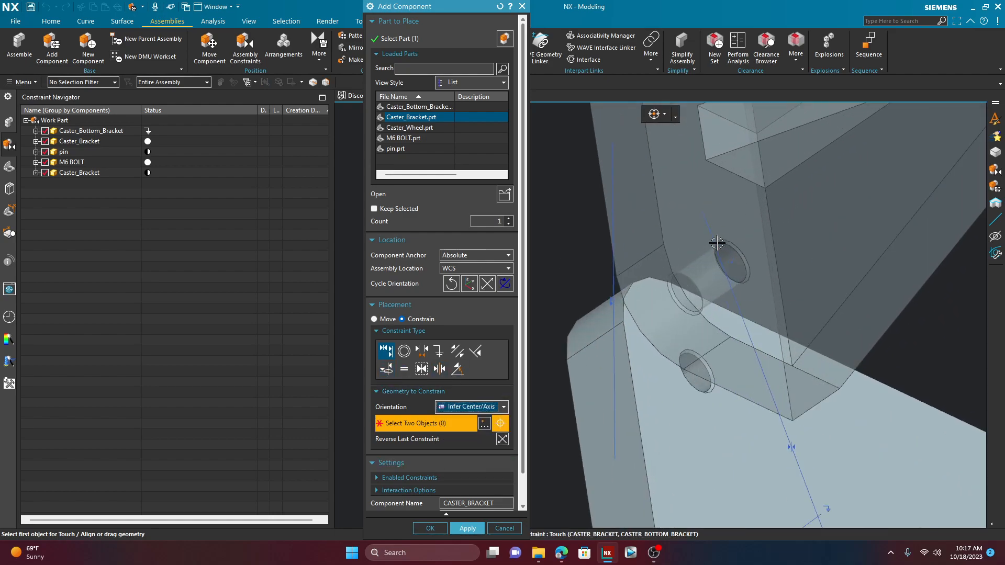
{"action": "left_click", "coordinate": [721, 255]}
{"action": "scroll", "coordinate": [721, 255], "scroll_direction": "down", "scroll_amount": 5}
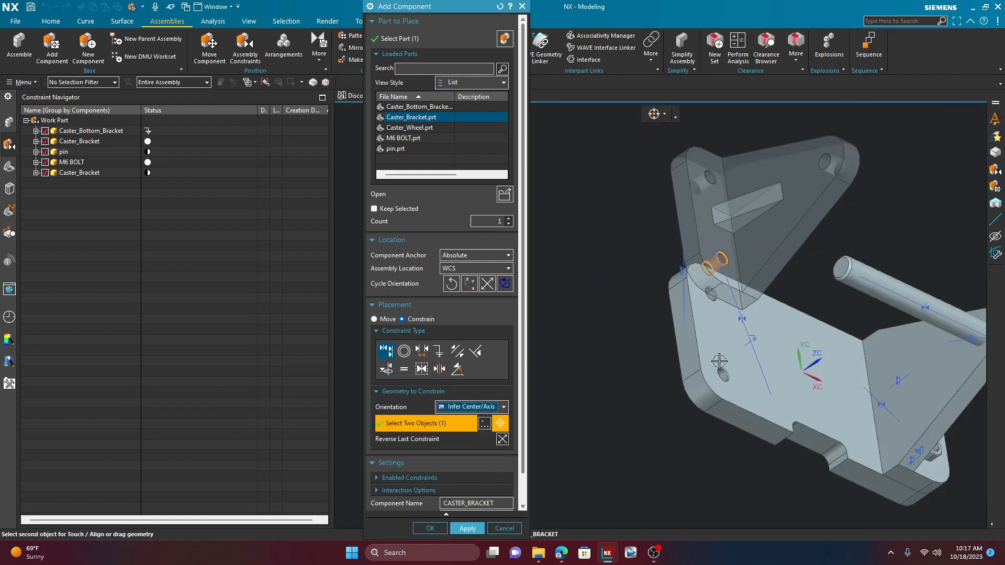
{"action": "scroll", "coordinate": [719, 354], "scroll_direction": "up", "scroll_amount": 6}
{"action": "left_click", "coordinate": [718, 354]}
{"action": "scroll", "coordinate": [718, 367], "scroll_direction": "down", "scroll_amount": 5}
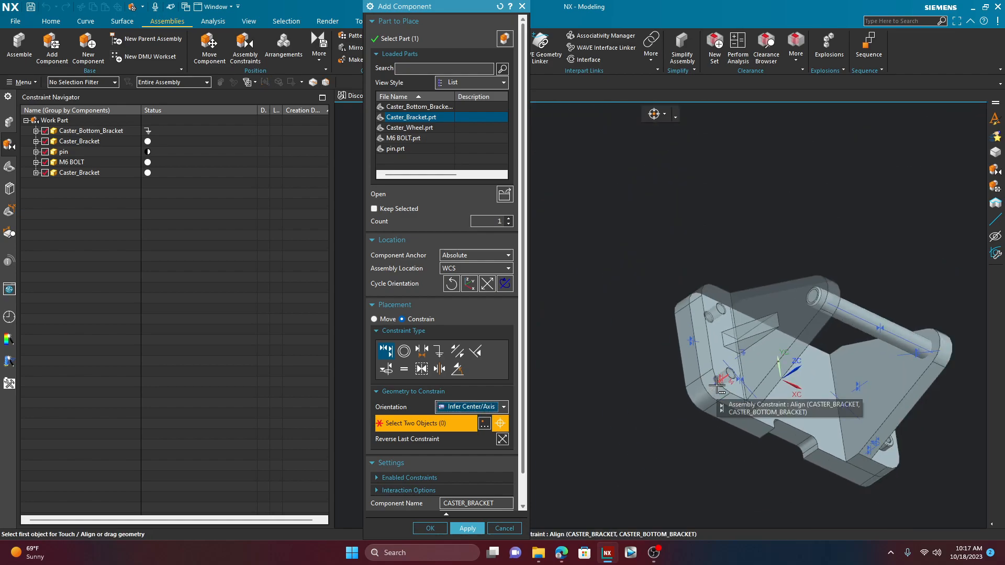
{"action": "scroll", "coordinate": [717, 387], "scroll_direction": "up", "scroll_amount": 5}
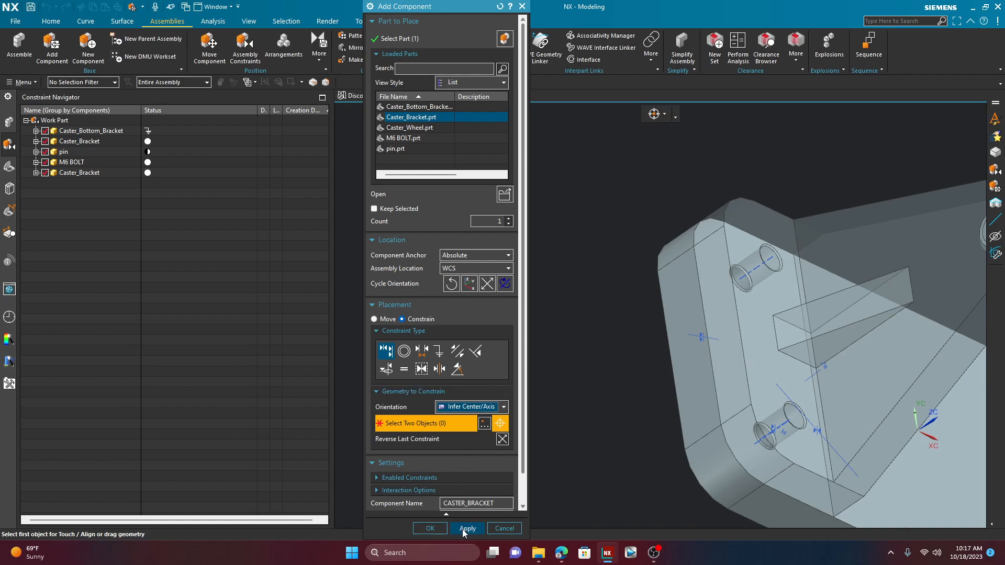
{"action": "left_click", "coordinate": [423, 528]}
Start a Center constraint with the 2 to 2 subtype and select the Caster_Wheel's two opposite side faces.
{"action": "left_click", "coordinate": [235, 51]}
{"action": "scroll", "coordinate": [503, 361], "scroll_direction": "down", "scroll_amount": 5}
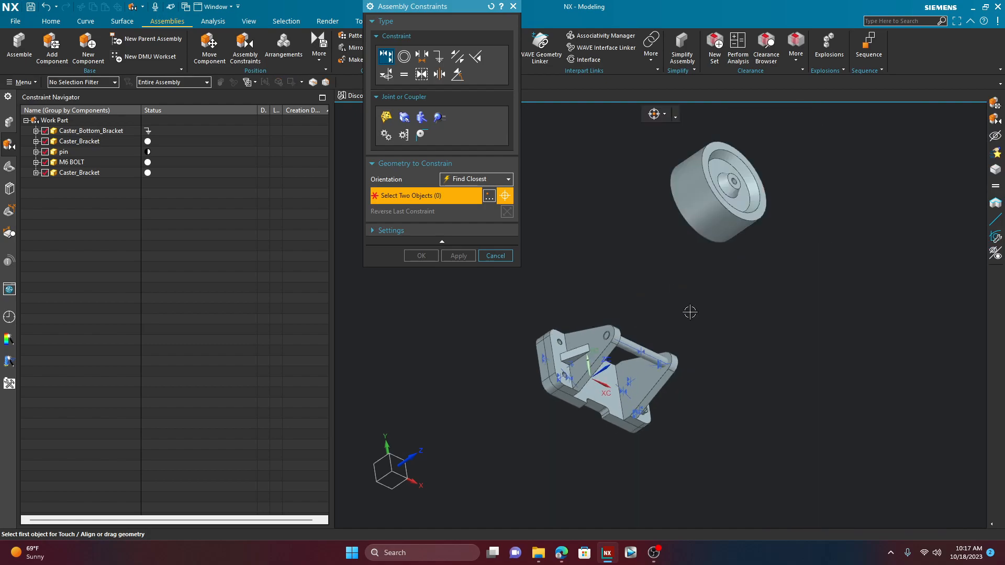
{"action": "middle_click_drag", "start_coordinate": [690, 312], "coordinate": [610, 269]}
{"action": "left_click", "coordinate": [440, 74]}
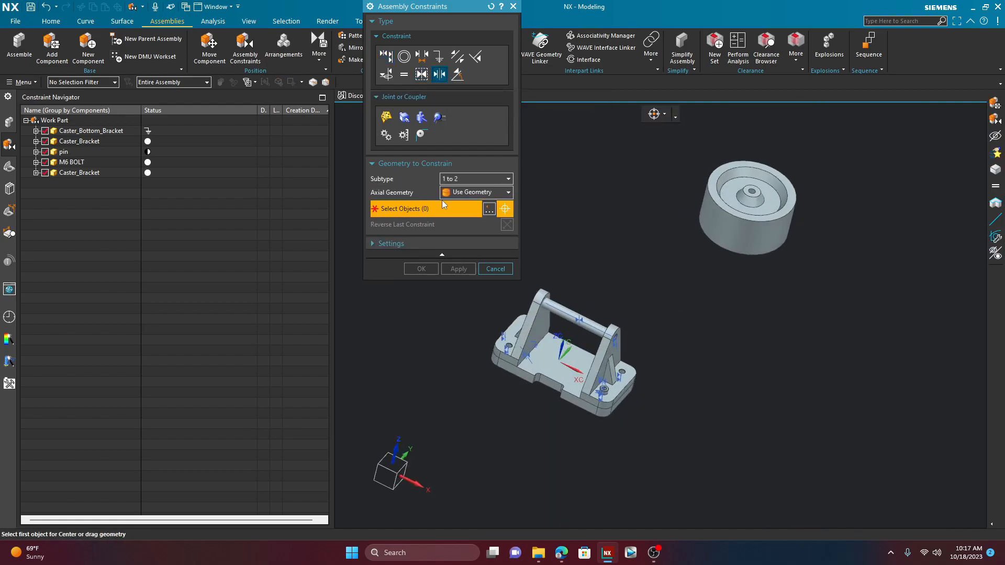
{"action": "left_click", "coordinate": [471, 178]}
{"action": "left_click", "coordinate": [462, 208]}
{"action": "scroll", "coordinate": [704, 210], "scroll_direction": "up", "scroll_amount": 4}
{"action": "left_click", "coordinate": [660, 224]}
{"action": "middle_click_drag", "start_coordinate": [618, 266], "coordinate": [667, 301]}
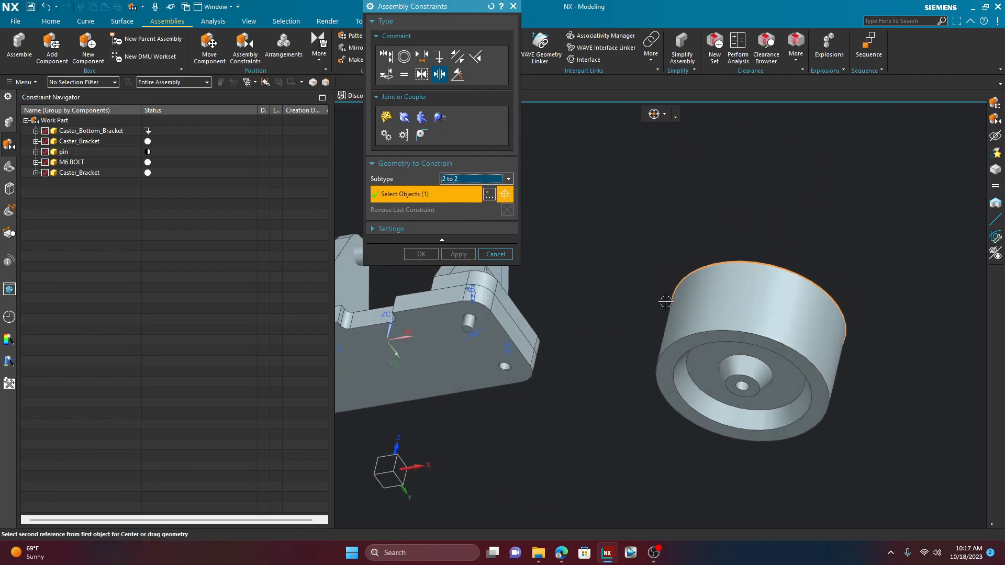
{"action": "left_click", "coordinate": [668, 355]}
Center the Caster_Wheel between the two Caster_Brackets by selecting their facing inner faces.
{"action": "scroll", "coordinate": [607, 314], "scroll_direction": "down", "scroll_amount": 4}
{"action": "middle_click_drag", "start_coordinate": [610, 235], "coordinate": [675, 351]}
{"action": "scroll", "coordinate": [635, 361], "scroll_direction": "up", "scroll_amount": 5}
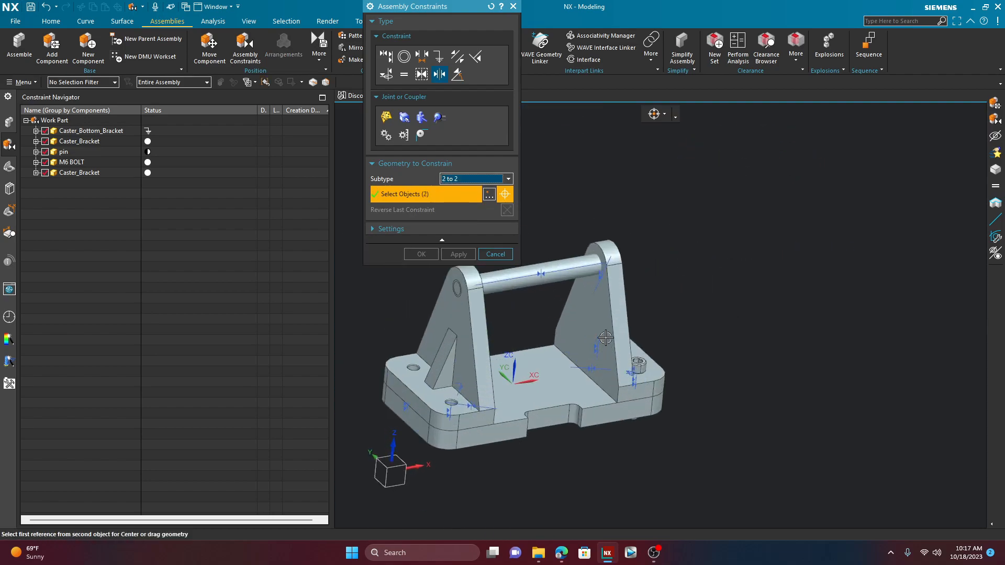
{"action": "left_click", "coordinate": [598, 311]}
{"action": "scroll", "coordinate": [712, 302], "scroll_direction": "down", "scroll_amount": 3}
{"action": "middle_click_drag", "start_coordinate": [722, 303], "coordinate": [691, 355]}
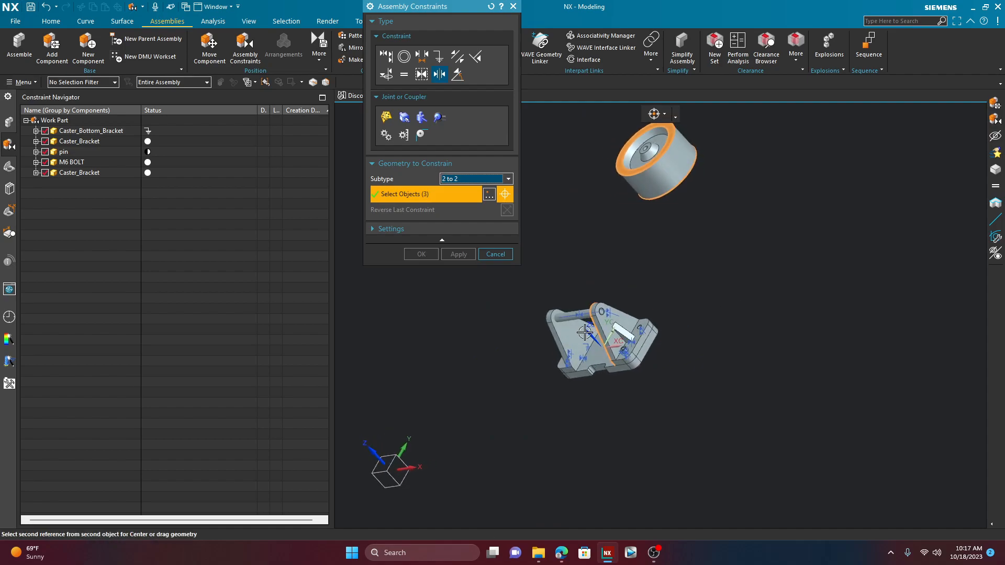
{"action": "scroll", "coordinate": [555, 339], "scroll_direction": "up", "scroll_amount": 3}
{"action": "left_click", "coordinate": [563, 334]}
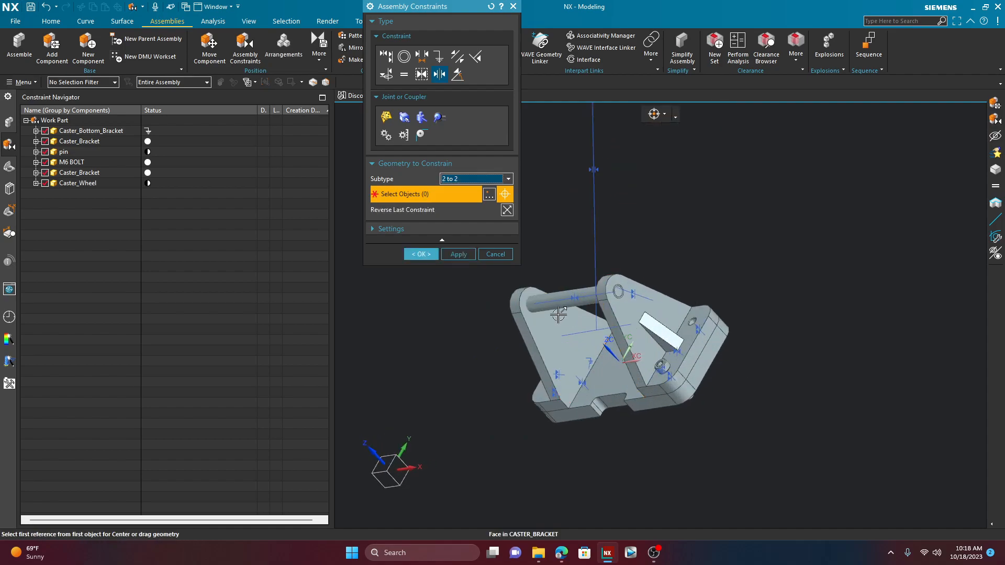
Align the Caster_Wheel's bore with the pin's axis using Touch Align with Infer Center/Axis, and accept the assembly constraints.
{"action": "middle_click_drag", "start_coordinate": [667, 172], "coordinate": [658, 193]}
{"action": "scroll", "coordinate": [657, 193], "scroll_direction": "down", "scroll_amount": 4}
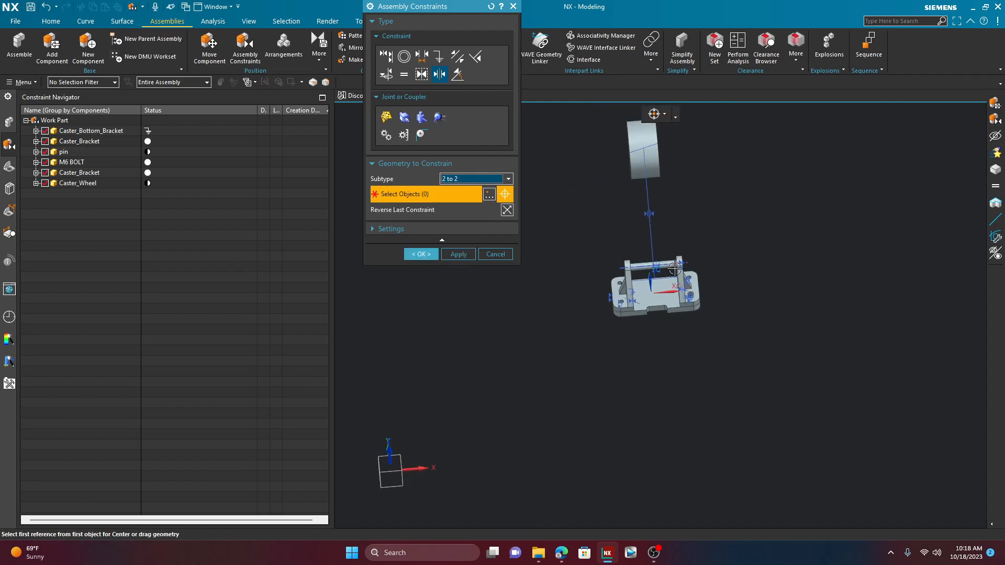
{"action": "left_click", "coordinate": [385, 56]}
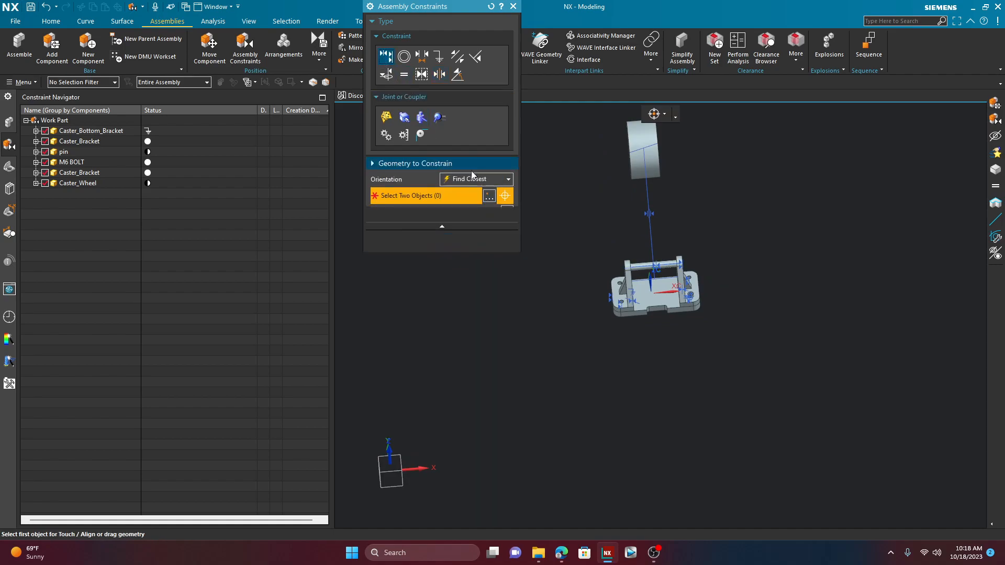
{"action": "left_click", "coordinate": [478, 180]}
{"action": "left_click", "coordinate": [482, 234]}
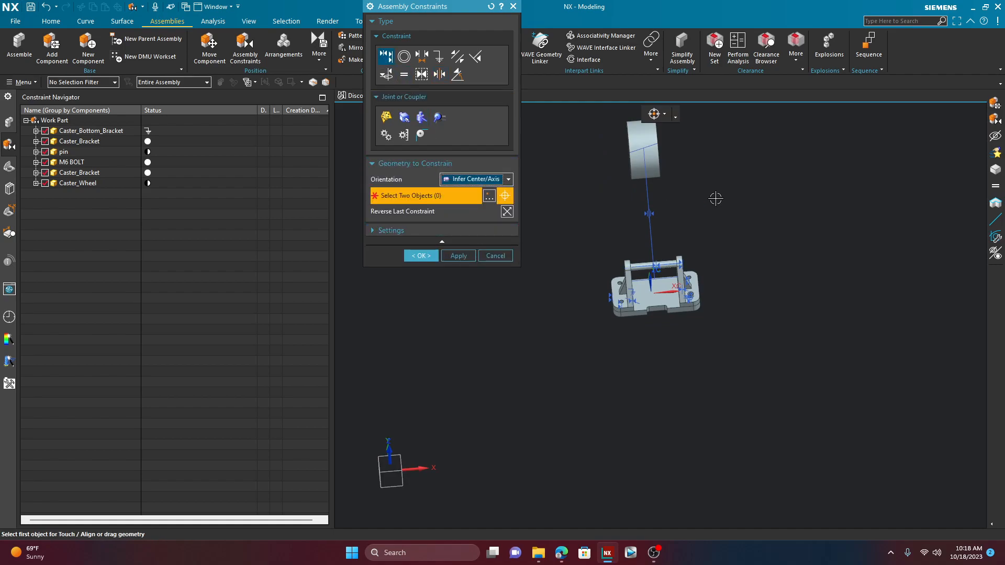
{"action": "middle_click_drag", "start_coordinate": [696, 204], "coordinate": [721, 191]}
{"action": "scroll", "coordinate": [678, 143], "scroll_direction": "up", "scroll_amount": 5}
{"action": "scroll", "coordinate": [677, 144], "scroll_direction": "up", "scroll_amount": 5}
{"action": "left_click", "coordinate": [645, 154]}
{"action": "scroll", "coordinate": [630, 199], "scroll_direction": "down", "scroll_amount": 4}
{"action": "scroll", "coordinate": [631, 205], "scroll_direction": "down", "scroll_amount": 4}
{"action": "scroll", "coordinate": [614, 314], "scroll_direction": "up", "scroll_amount": 6}
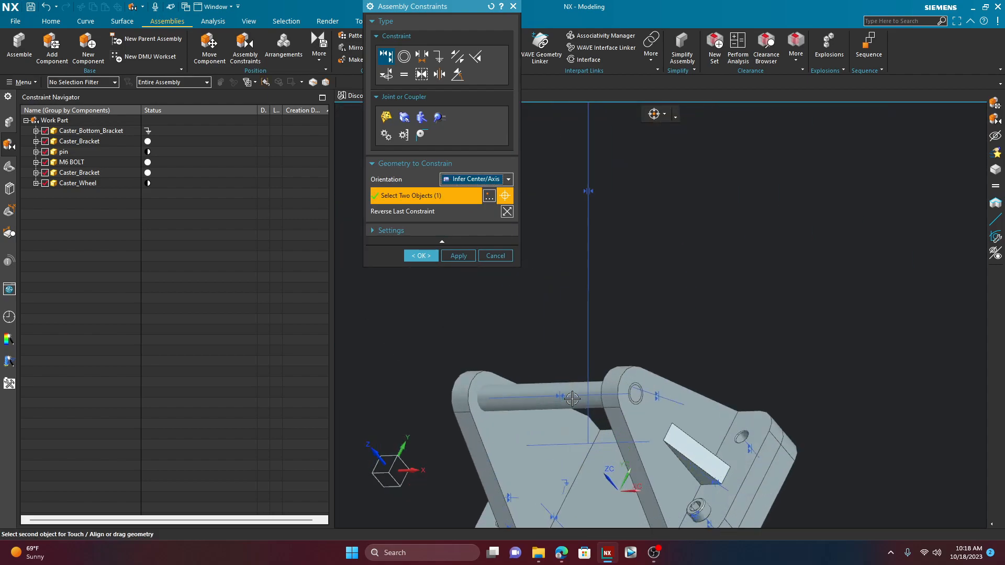
{"action": "left_click", "coordinate": [575, 379]}
{"action": "scroll", "coordinate": [579, 361], "scroll_direction": "down", "scroll_amount": 4}
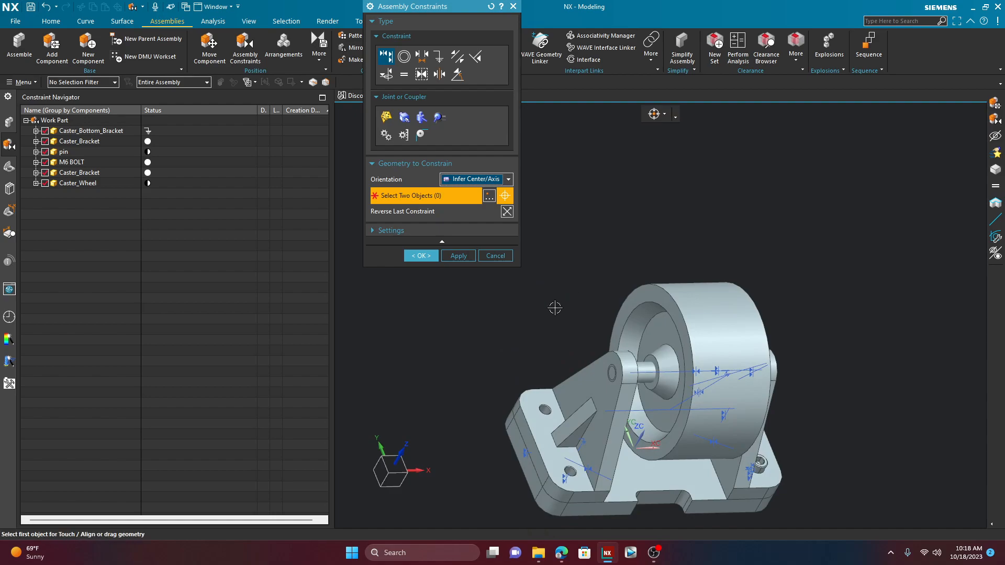
{"action": "left_click", "coordinate": [421, 256]}
Add M6 BOLT with Add Component using a count of 3 and Find Closest orientation.
{"action": "key", "text": "ctrl+alt+f"}
{"action": "scroll", "coordinate": [763, 446], "scroll_direction": "down", "scroll_amount": 2}
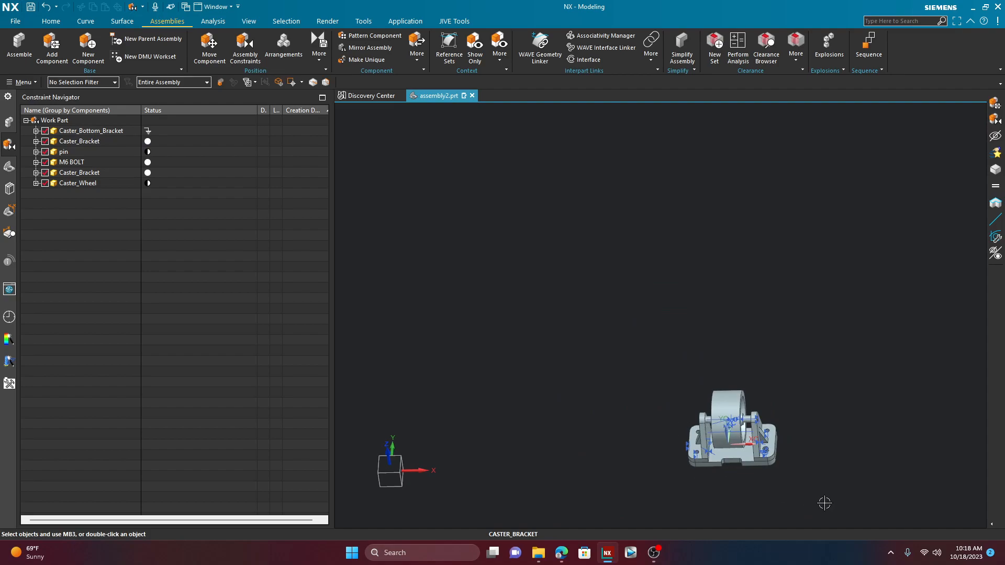
{"action": "scroll", "coordinate": [792, 487], "scroll_direction": "up", "scroll_amount": 2}
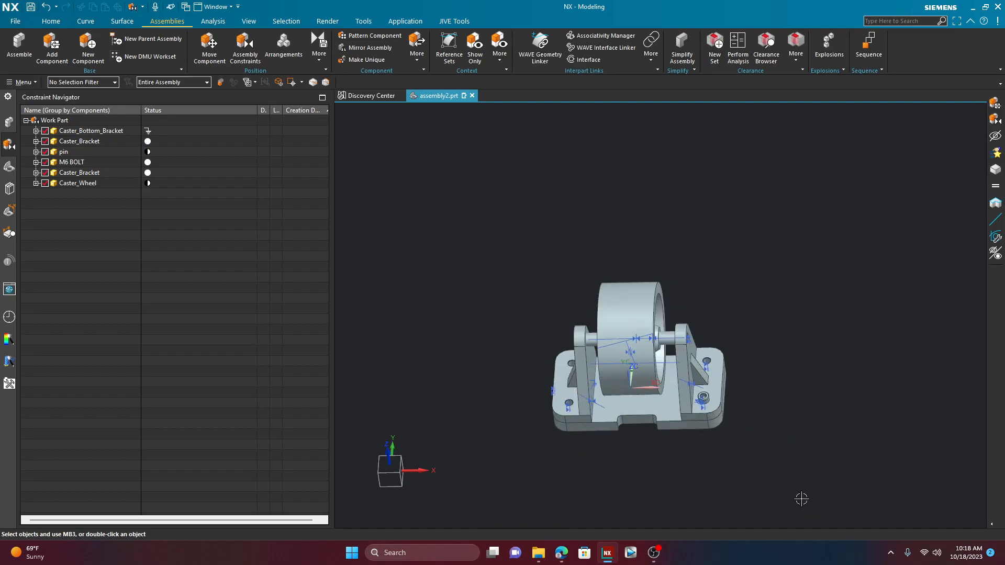
{"action": "scroll", "coordinate": [721, 432], "scroll_direction": "up", "scroll_amount": 2}
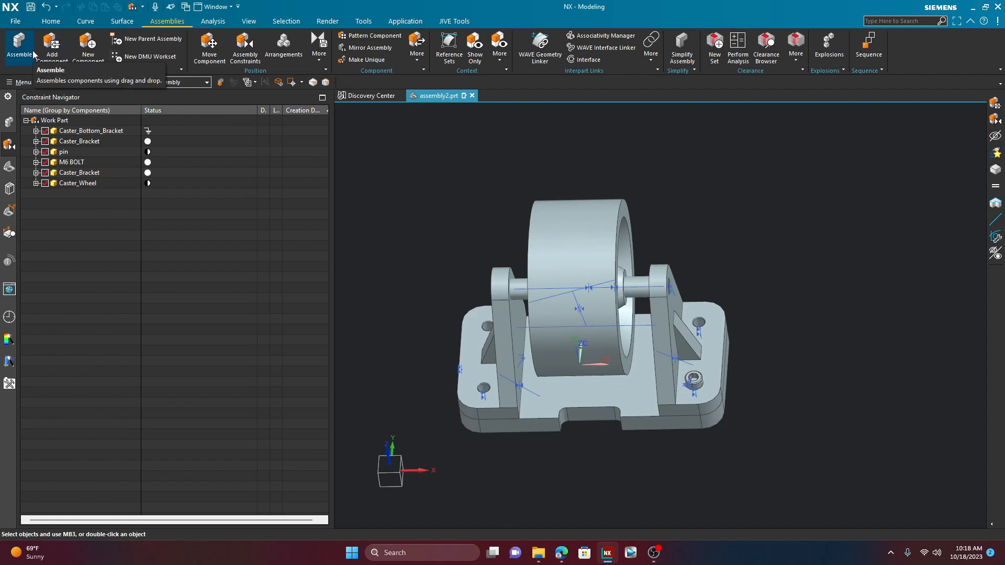
{"action": "left_click", "coordinate": [58, 55]}
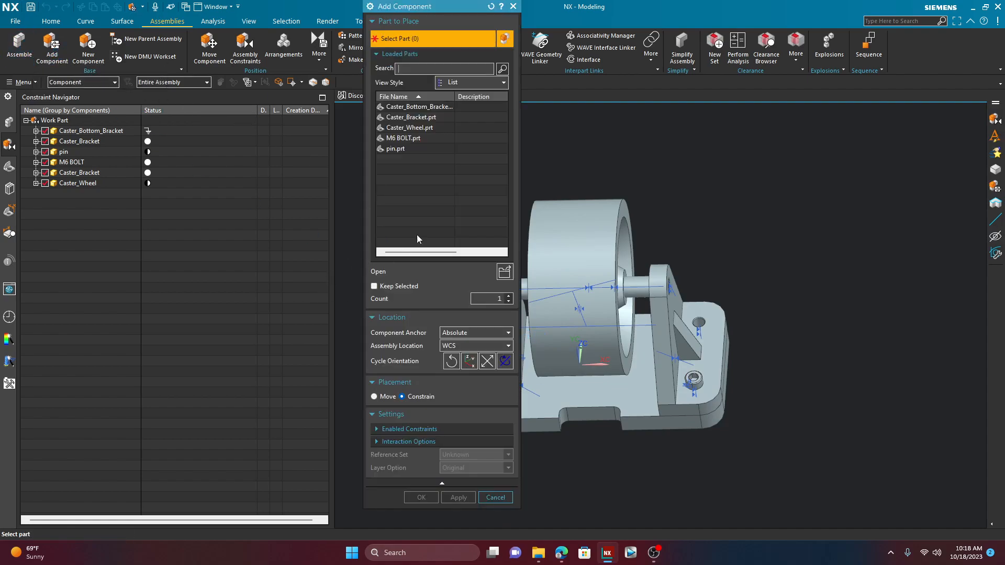
{"action": "left_click", "coordinate": [403, 139]}
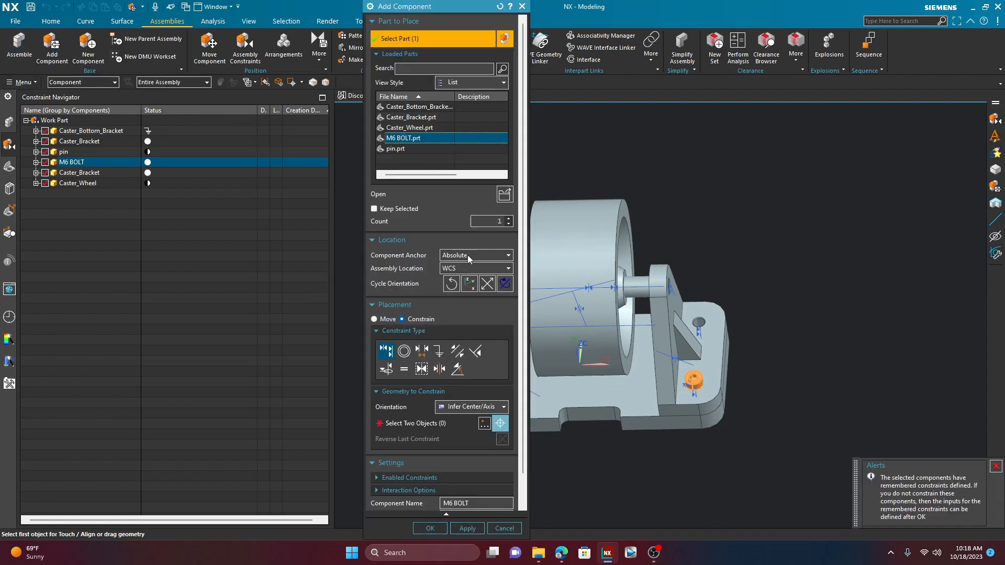
{"action": "left_click", "coordinate": [510, 219]}
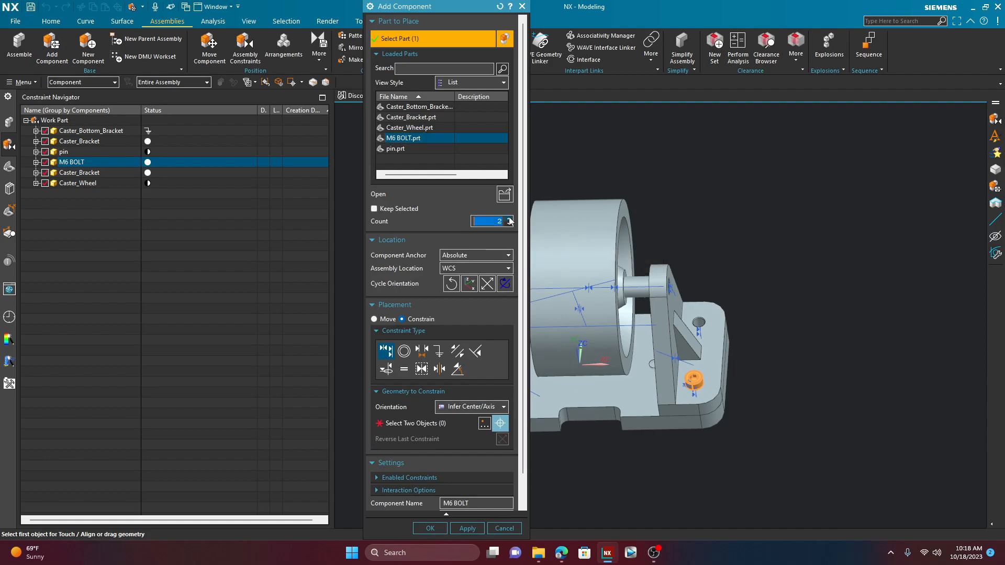
{"action": "left_click", "coordinate": [466, 407]}
{"action": "left_click", "coordinate": [460, 420]}
{"action": "left_click", "coordinate": [430, 528]}
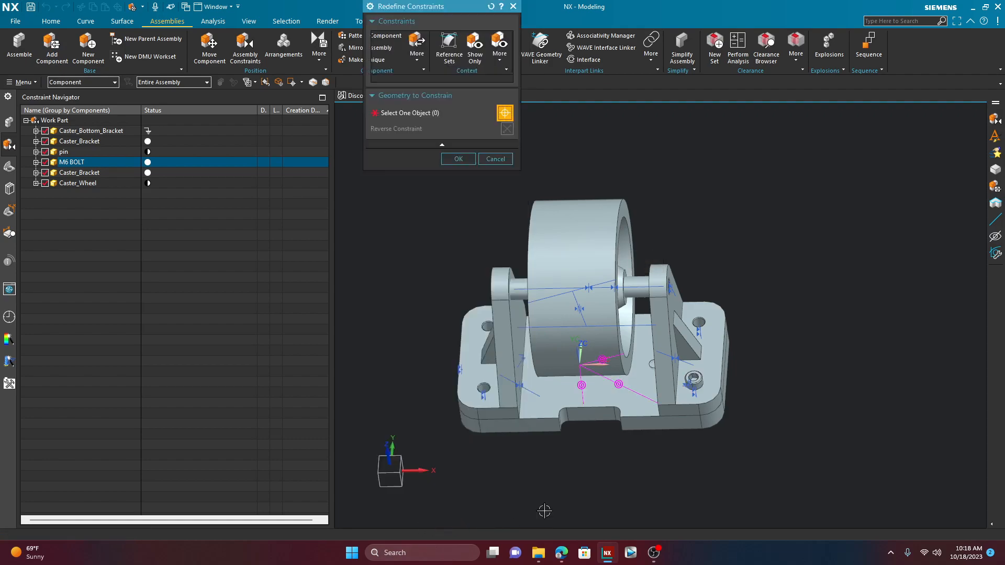
Redefine the three new M6 BOLTs' Concentric constraints onto the rims of the three empty Caster_Bracket base holes.
{"action": "scroll", "coordinate": [735, 343], "scroll_direction": "up", "scroll_amount": 3}
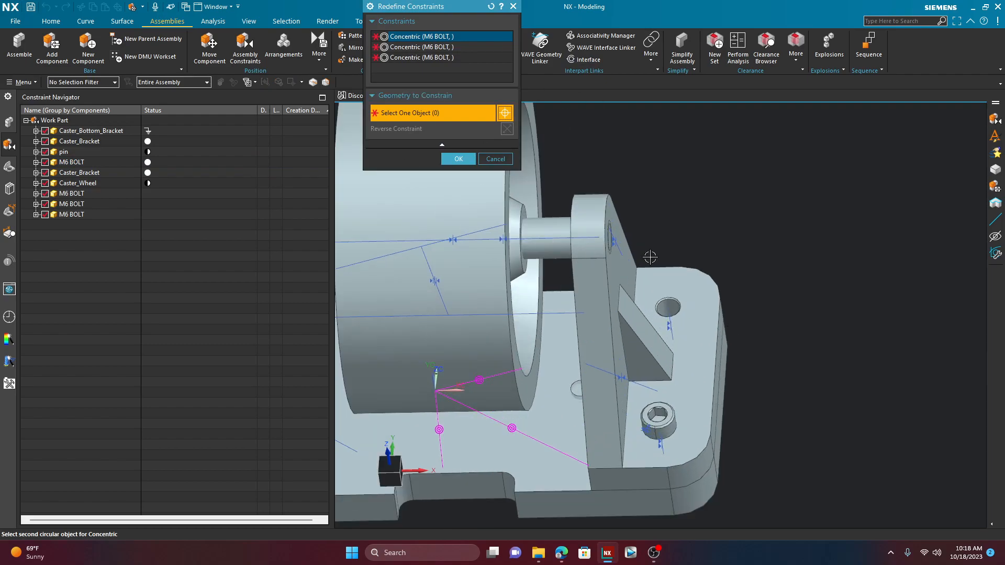
{"action": "scroll", "coordinate": [670, 298], "scroll_direction": "up", "scroll_amount": 2}
{"action": "left_click", "coordinate": [669, 297]}
{"action": "scroll", "coordinate": [753, 314], "scroll_direction": "down", "scroll_amount": 4}
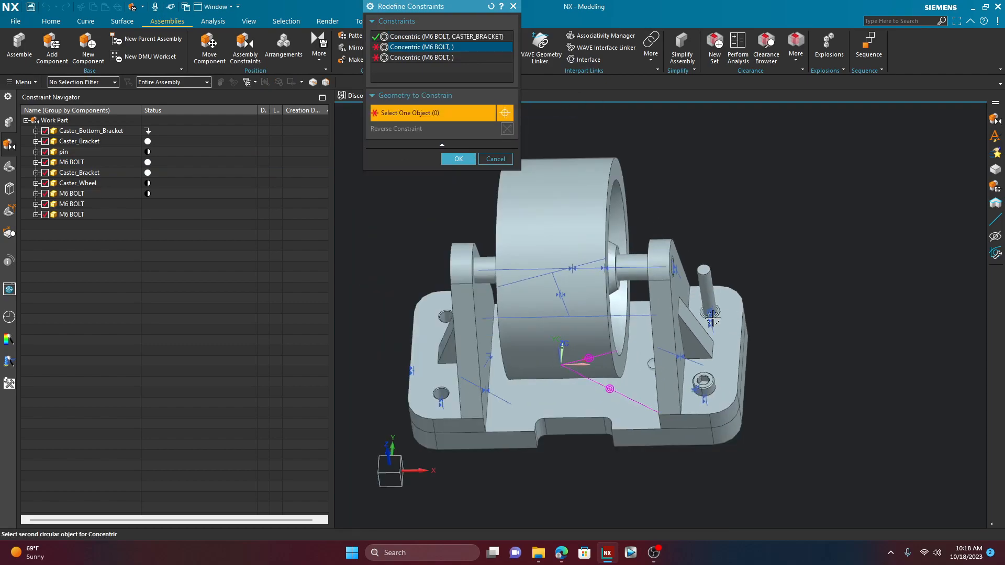
{"action": "left_click", "coordinate": [436, 387]}
{"action": "scroll", "coordinate": [433, 318], "scroll_direction": "up", "scroll_amount": 4}
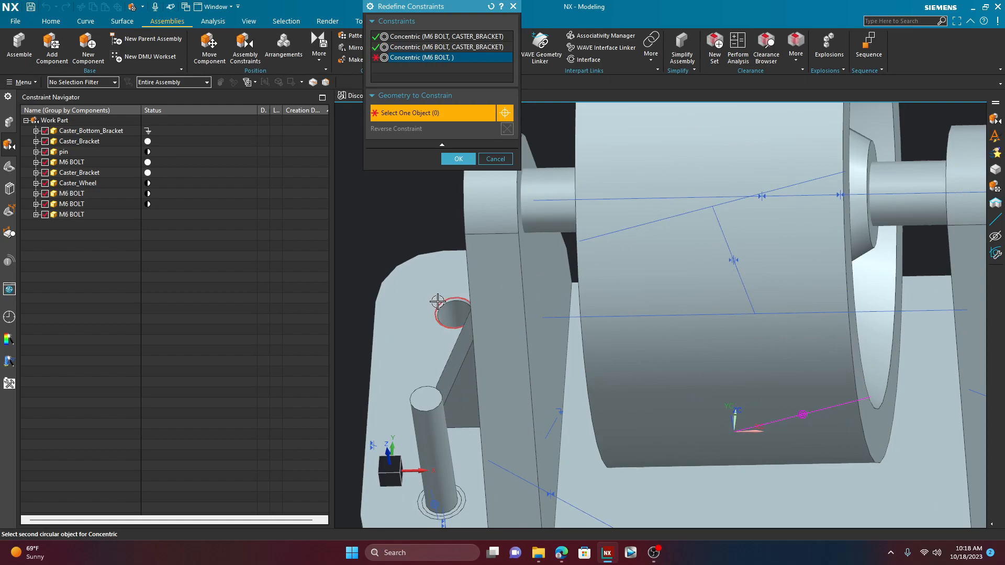
{"action": "left_click", "coordinate": [437, 302]}
Reverse the new M6 BOLTs' Concentric constraints so their shanks point down through the holes, and accept the redefined constraints.
{"action": "left_click", "coordinate": [507, 129]}
{"action": "left_click", "coordinate": [444, 47]}
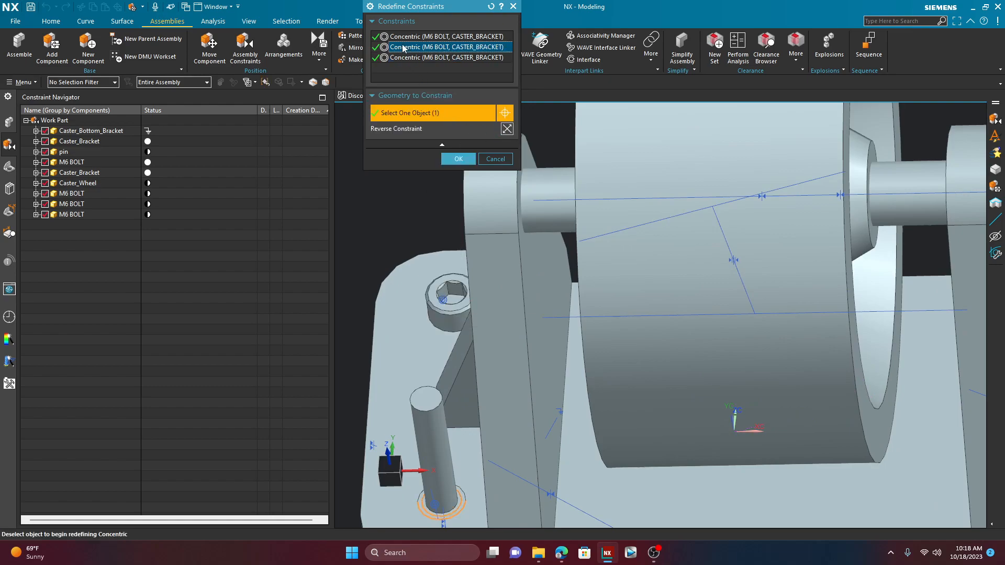
{"action": "left_click", "coordinate": [507, 129]}
{"action": "left_click", "coordinate": [429, 36]}
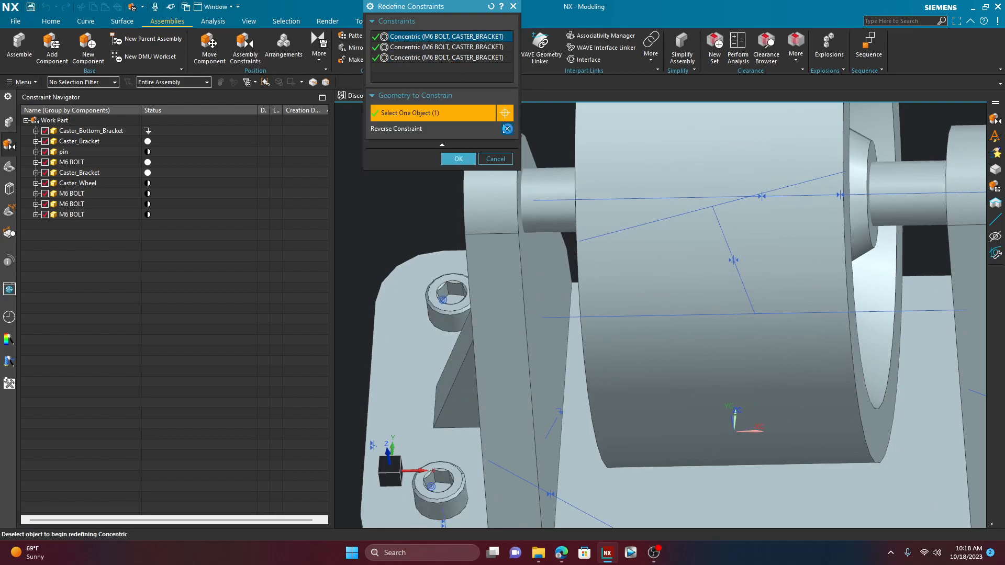
{"action": "scroll", "coordinate": [589, 322], "scroll_direction": "down", "scroll_amount": 5}
{"action": "left_click", "coordinate": [458, 159]}
{"action": "middle_click_drag", "start_coordinate": [844, 319], "coordinate": [825, 297]}
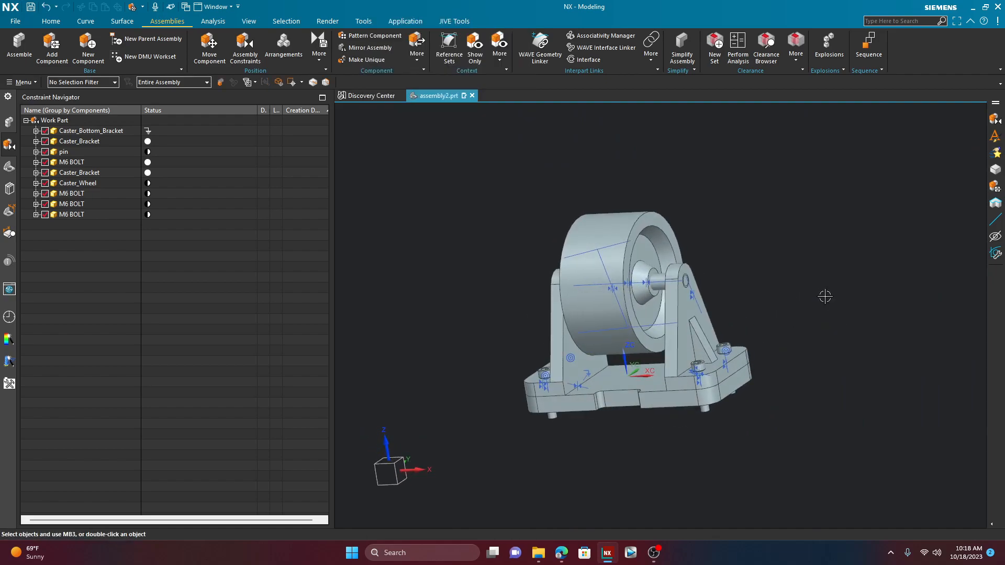